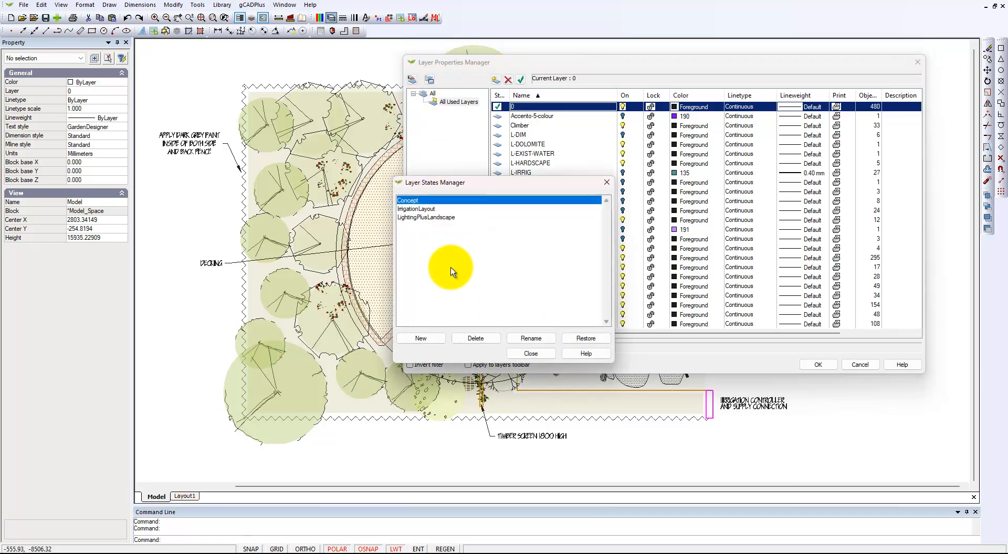
- Restore the IrrigationLayout layer state and apply it to the garden plan
{"action": "left_click", "coordinate": [426, 210]}
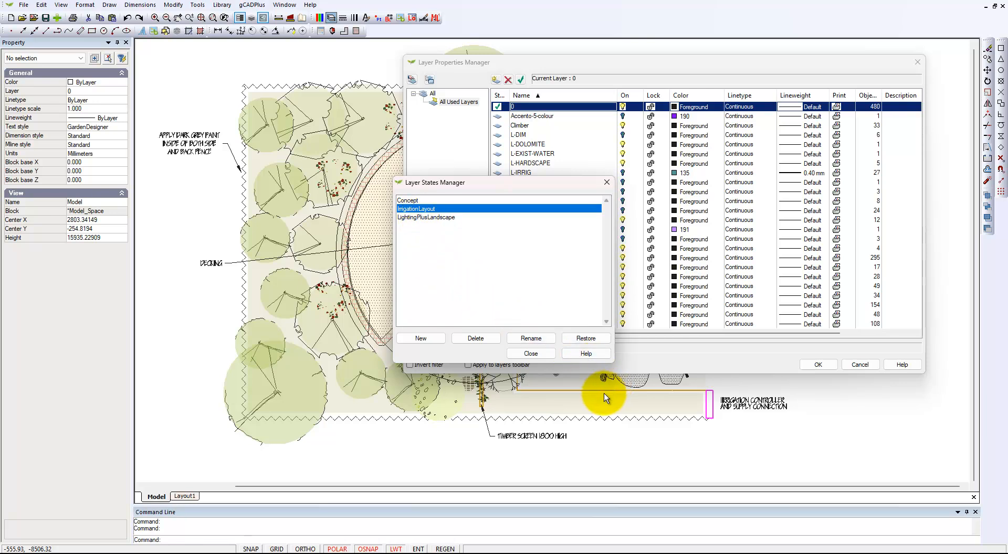
{"action": "left_click", "coordinate": [585, 338]}
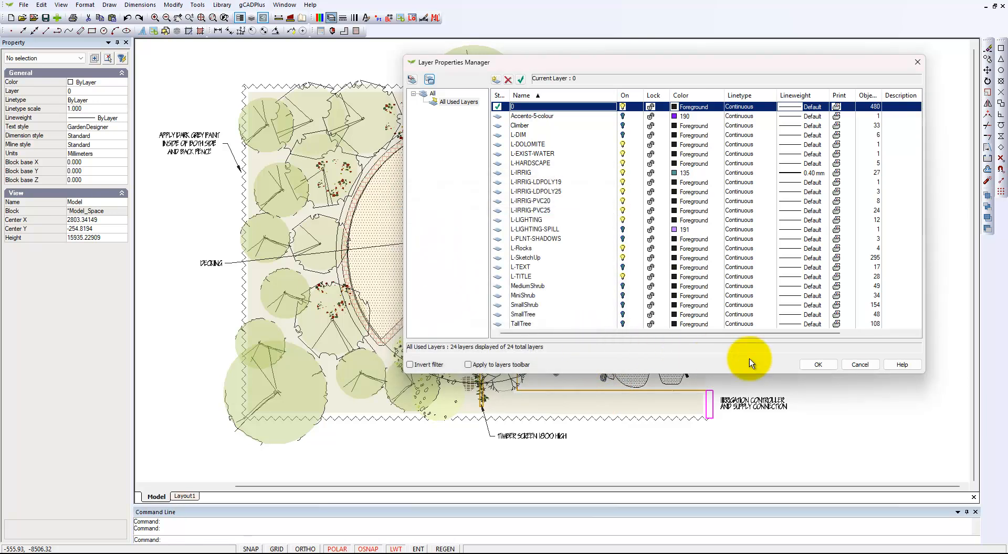
{"action": "left_click", "coordinate": [819, 365]}
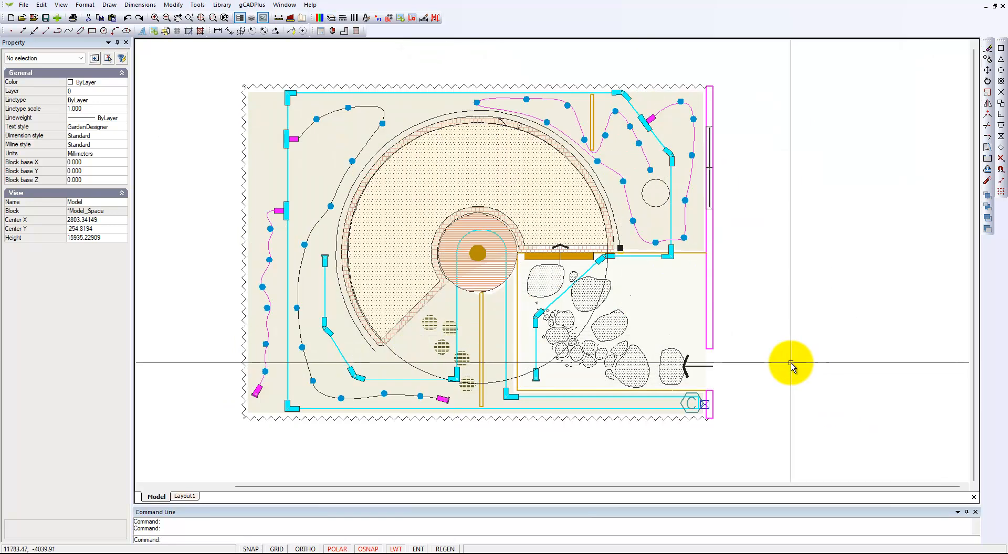
- Turn on the visibility of all used layers and apply the change to the drawing
{"action": "left_click", "coordinate": [329, 18]}
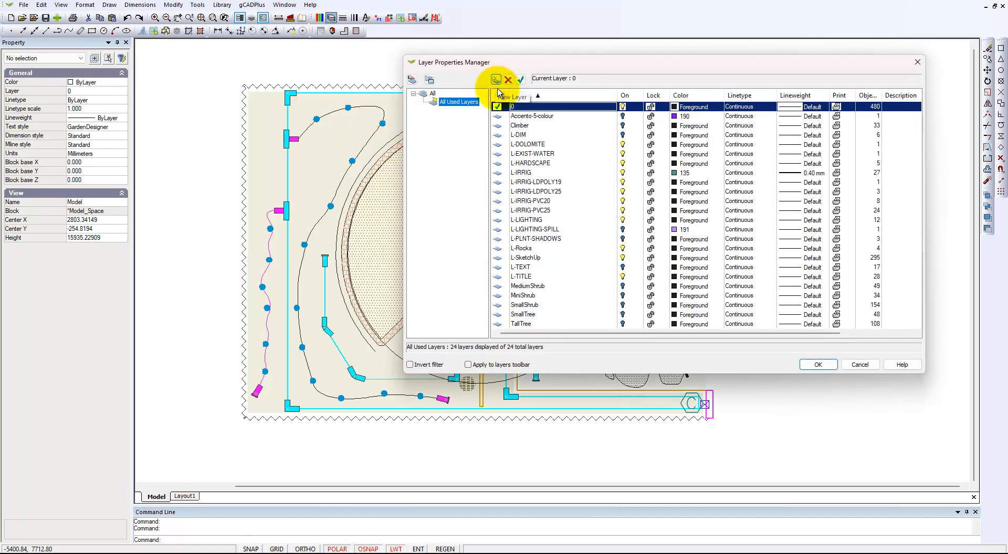
{"action": "left_click", "coordinate": [430, 80]}
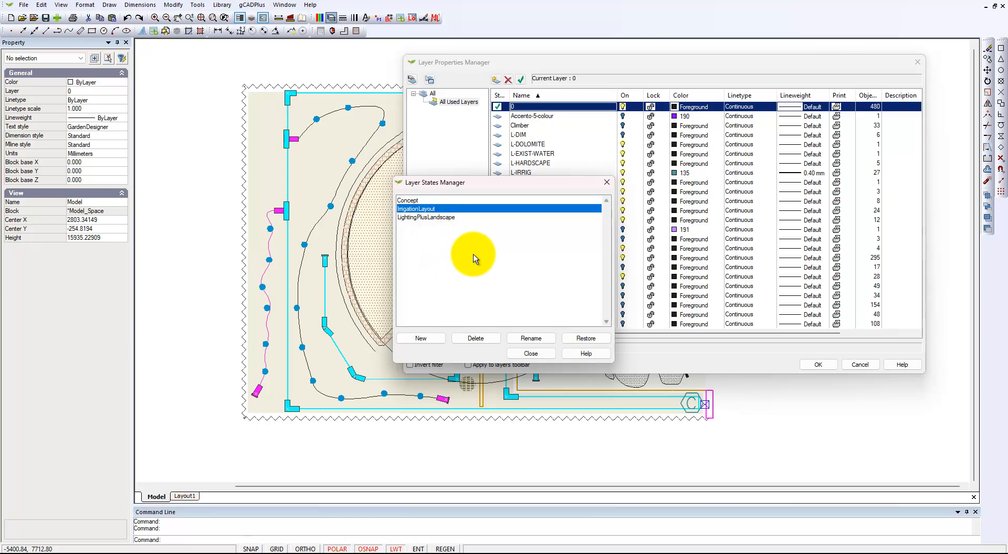
{"action": "left_click", "coordinate": [530, 353]}
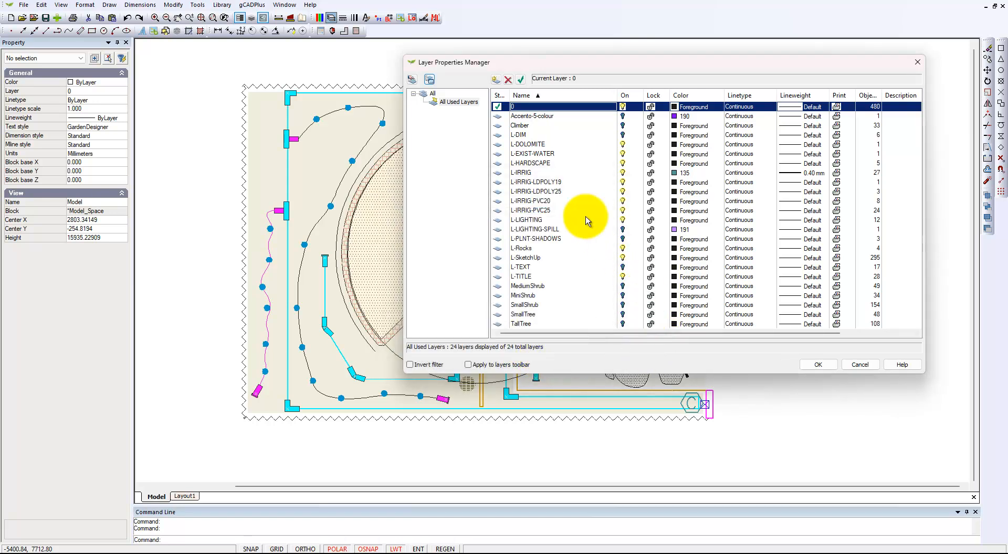
{"action": "right_click", "coordinate": [445, 104]}
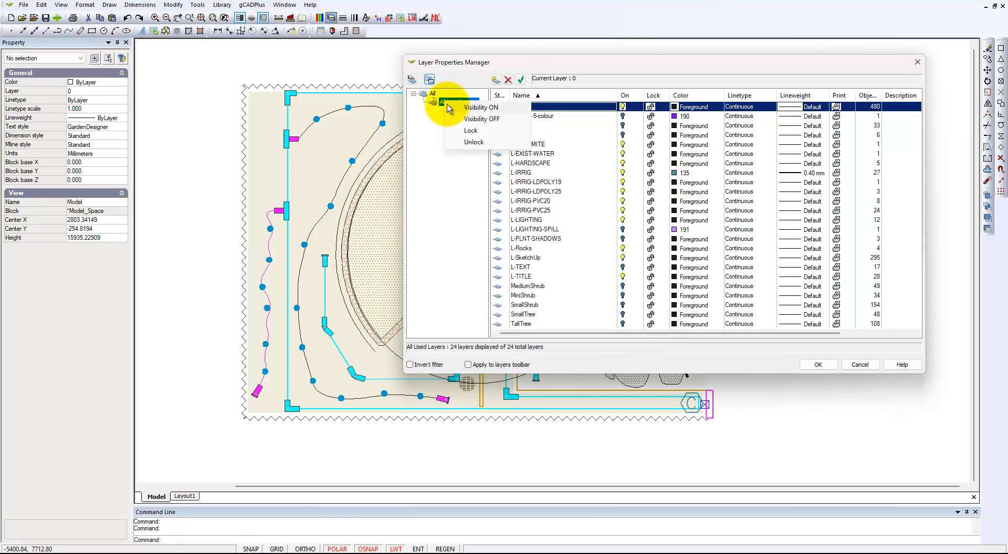
{"action": "left_click", "coordinate": [481, 108]}
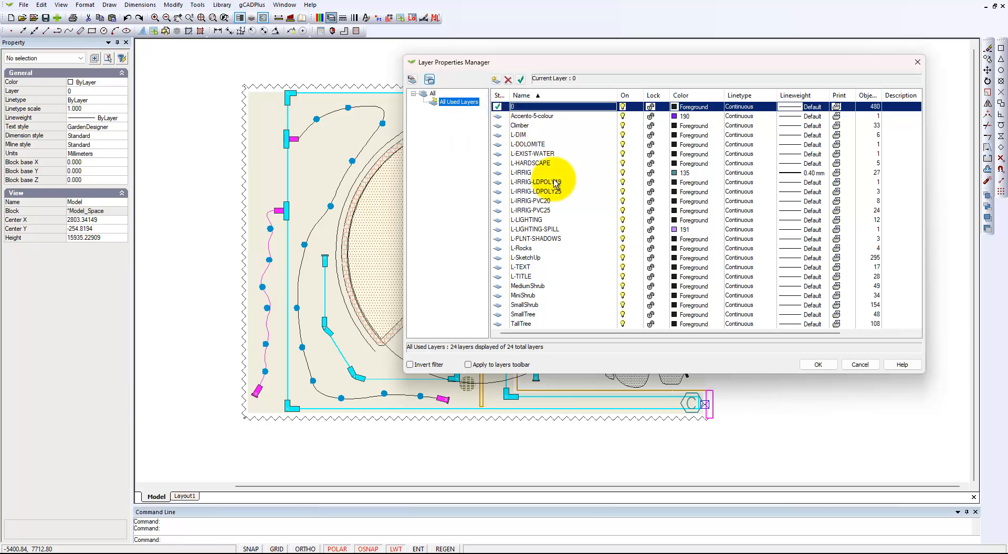
{"action": "left_click", "coordinate": [818, 365]}
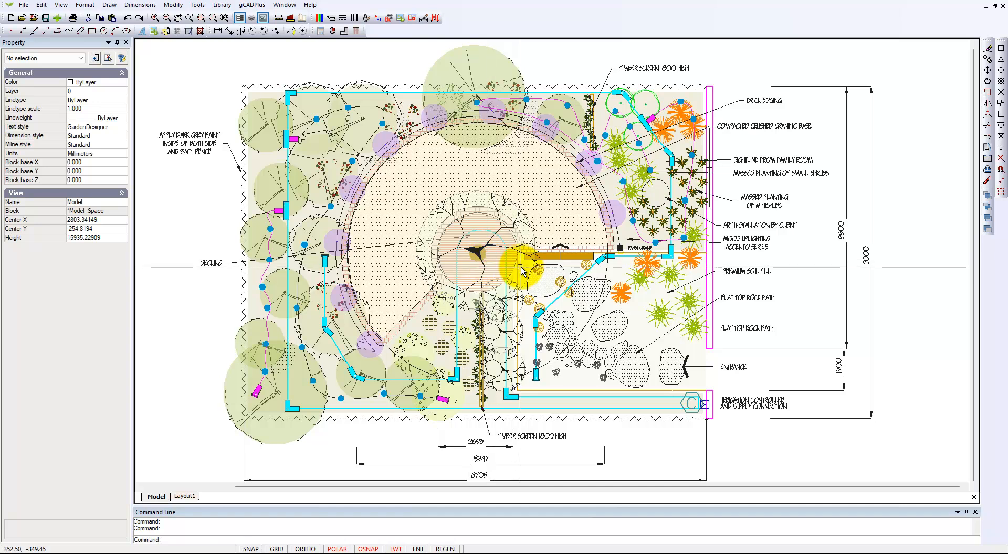
- Examine the properties of the art installation circle beside the massed shrub planting, then clear the selection
{"action": "scroll", "coordinate": [671, 226], "scroll_direction": "up", "scroll_amount": 4}
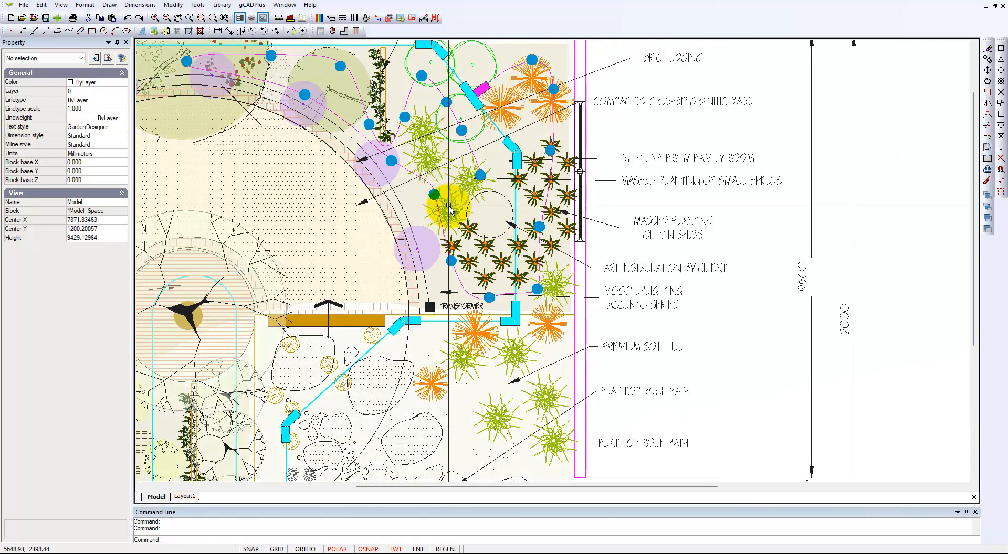
{"action": "left_click", "coordinate": [487, 217]}
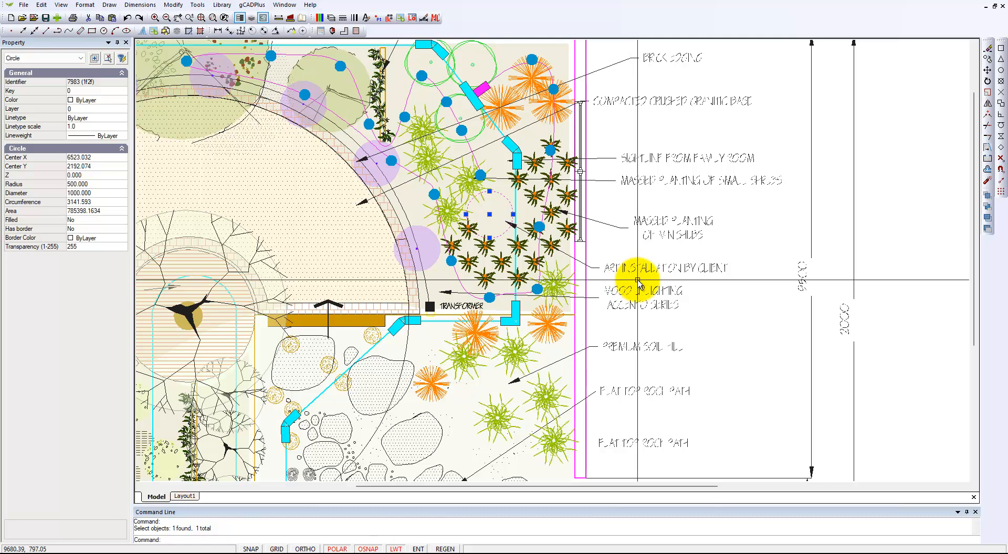
{"action": "scroll", "coordinate": [638, 278], "scroll_direction": "up", "scroll_amount": 2}
{"action": "scroll", "coordinate": [638, 280], "scroll_direction": "down", "scroll_amount": 1}
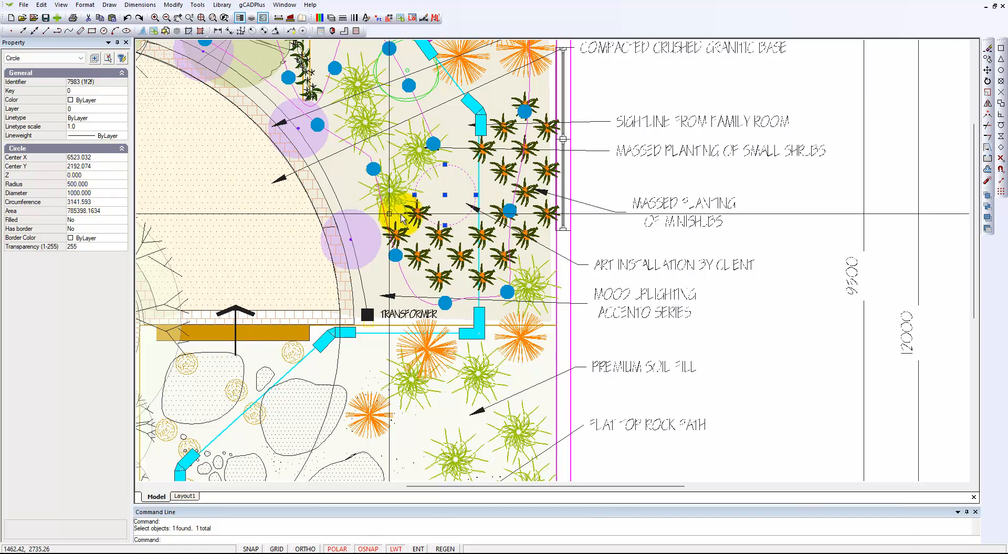
{"action": "key", "text": "Escape"}
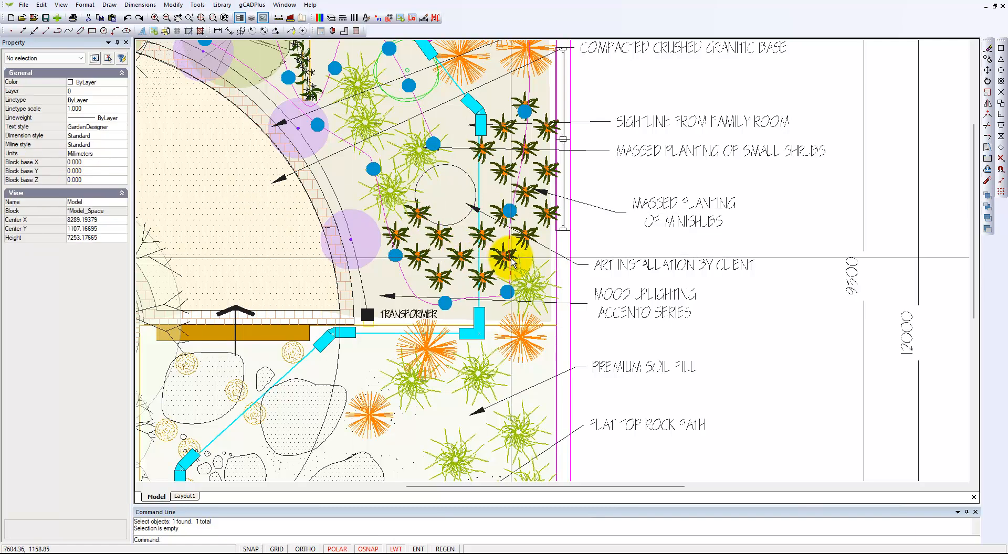
- Add a vertical linear dimension across the art installation circle, placing its dimension line beyond the planting labels
{"action": "scroll", "coordinate": [502, 263], "scroll_direction": "down", "scroll_amount": 1}
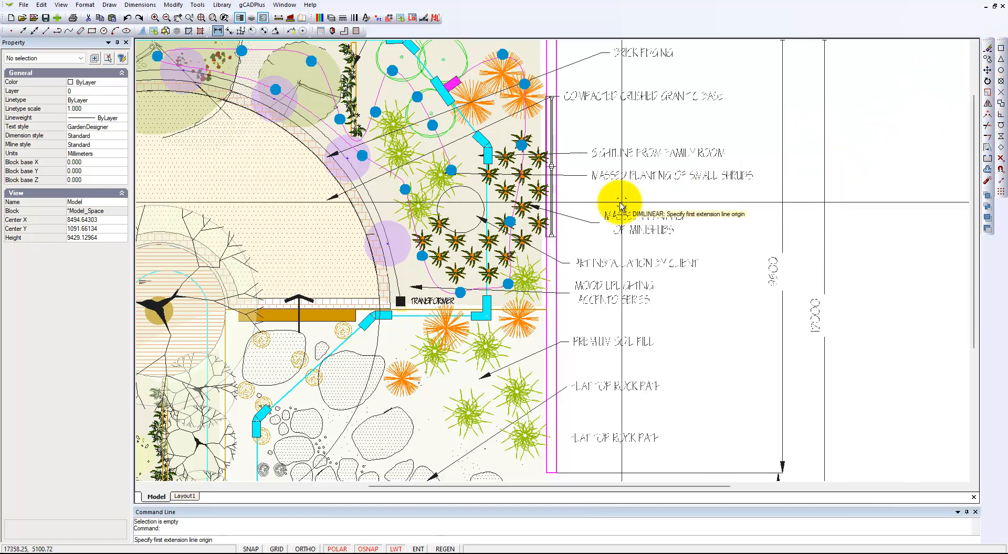
{"action": "left_click", "coordinate": [460, 186]}
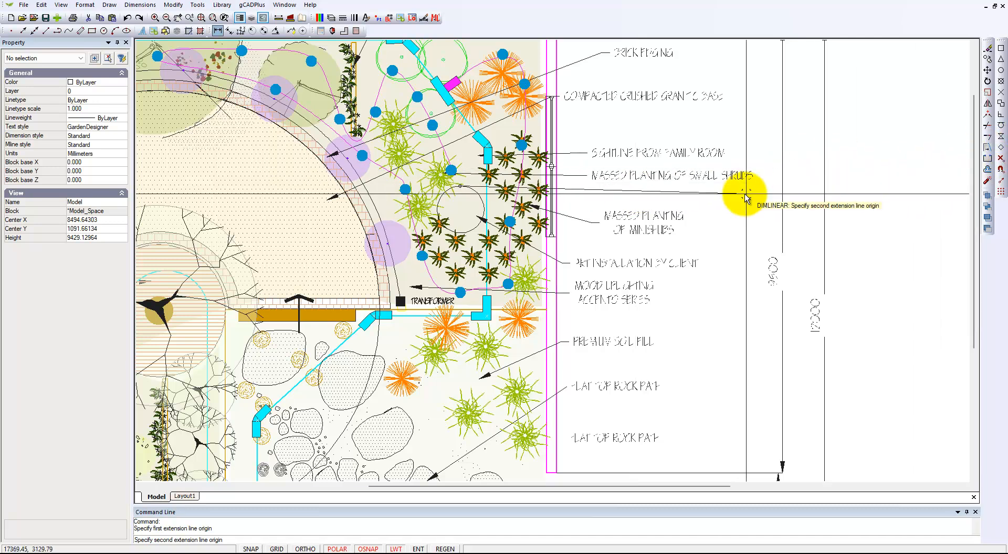
{"action": "left_click", "coordinate": [460, 233]}
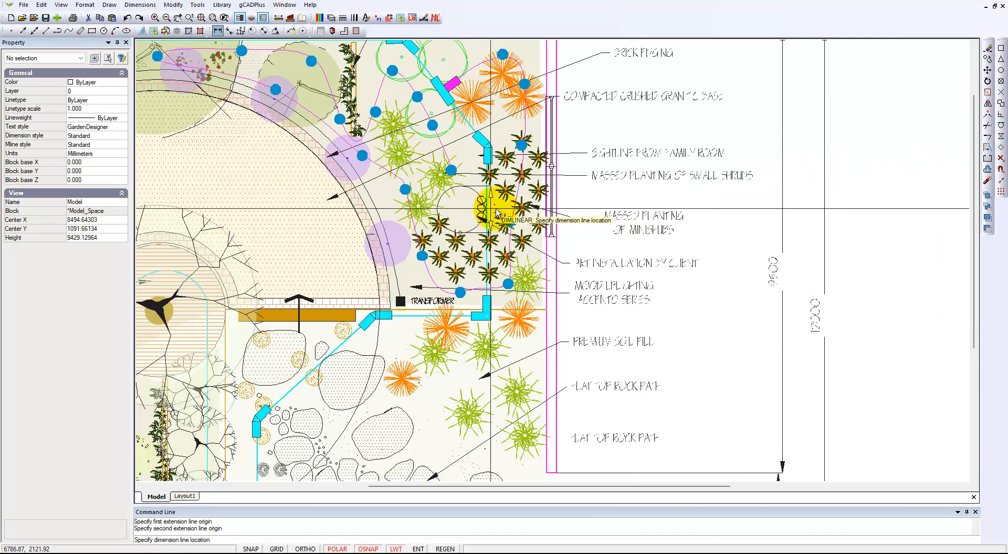
{"action": "left_click", "coordinate": [743, 214]}
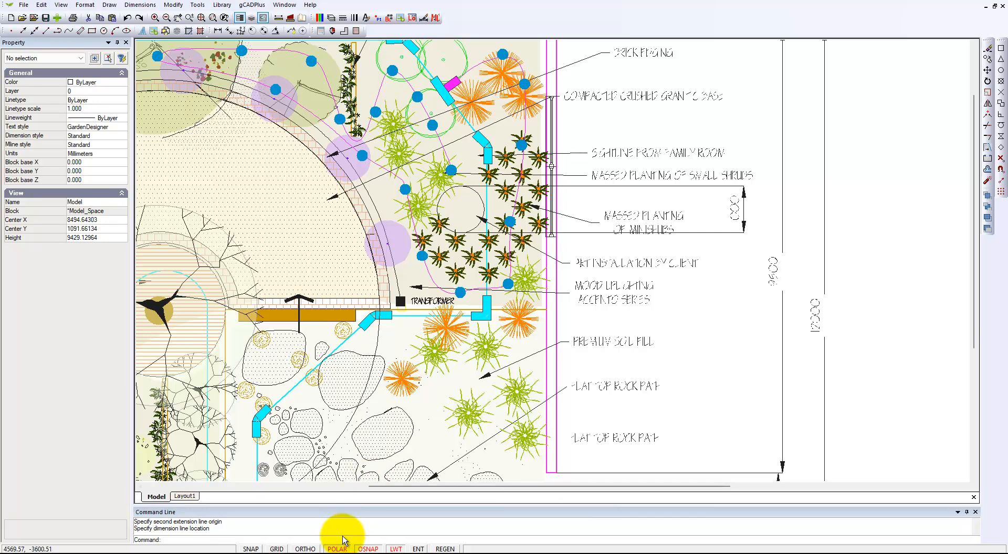
- Shorten the circle dimension's extension lines by moving both origins clear of the planting labels, near the dimension line
{"action": "left_click", "coordinate": [585, 188]}
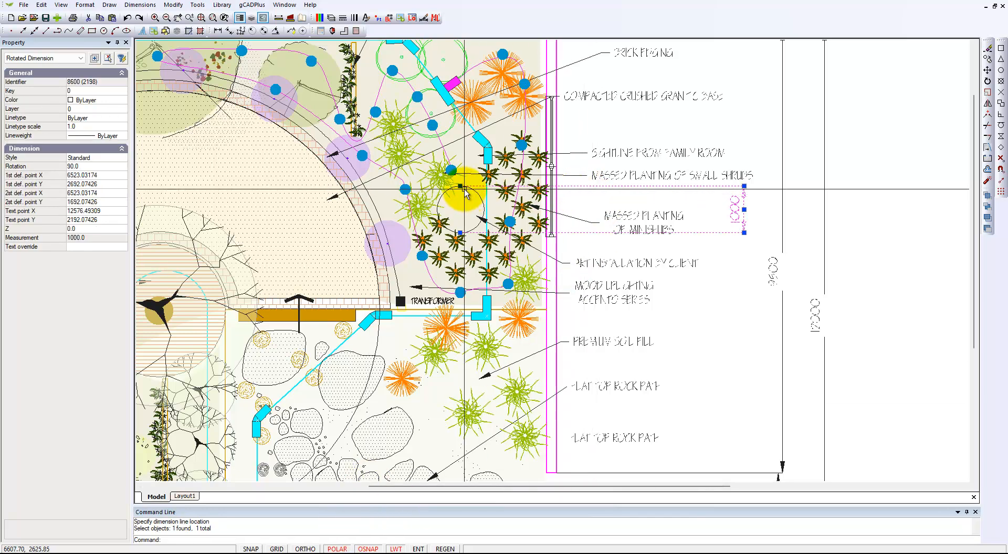
{"action": "left_click", "coordinate": [648, 193]}
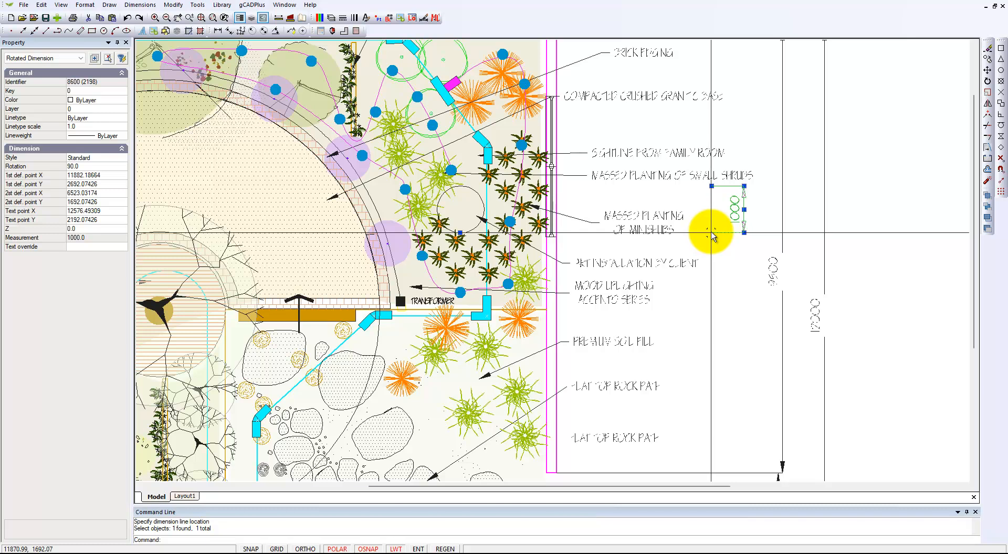
{"action": "key", "text": "Escape"}
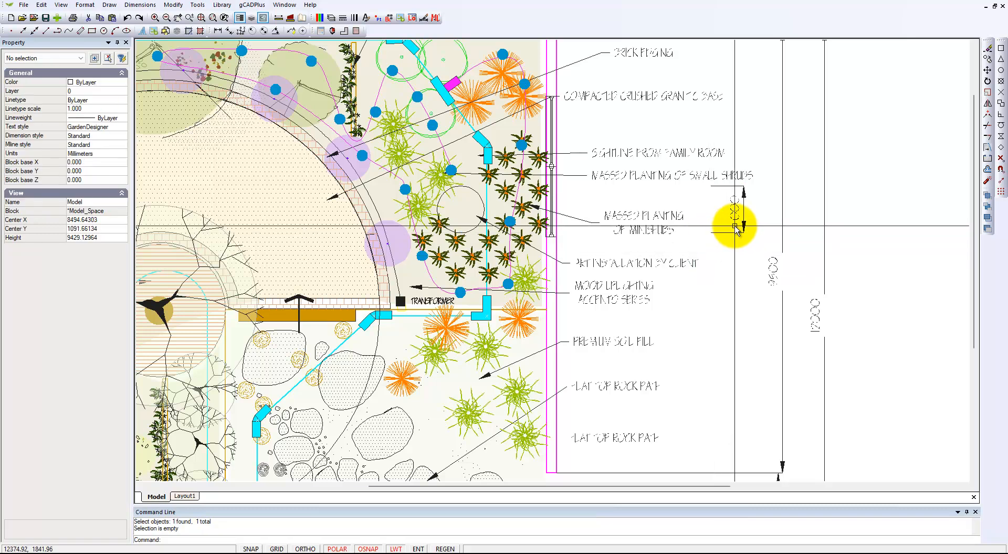
{"action": "left_click", "coordinate": [744, 212]}
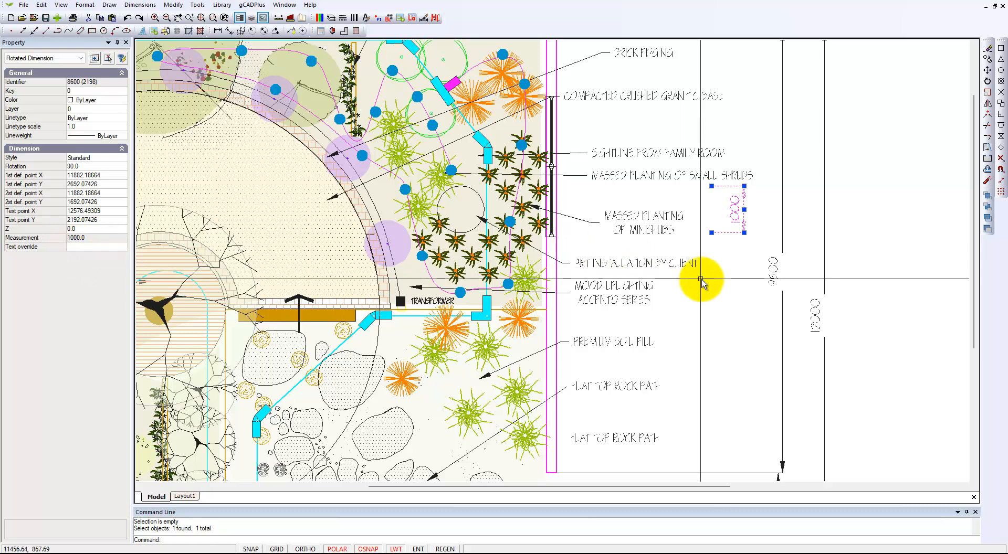
{"action": "key", "text": "Escape"}
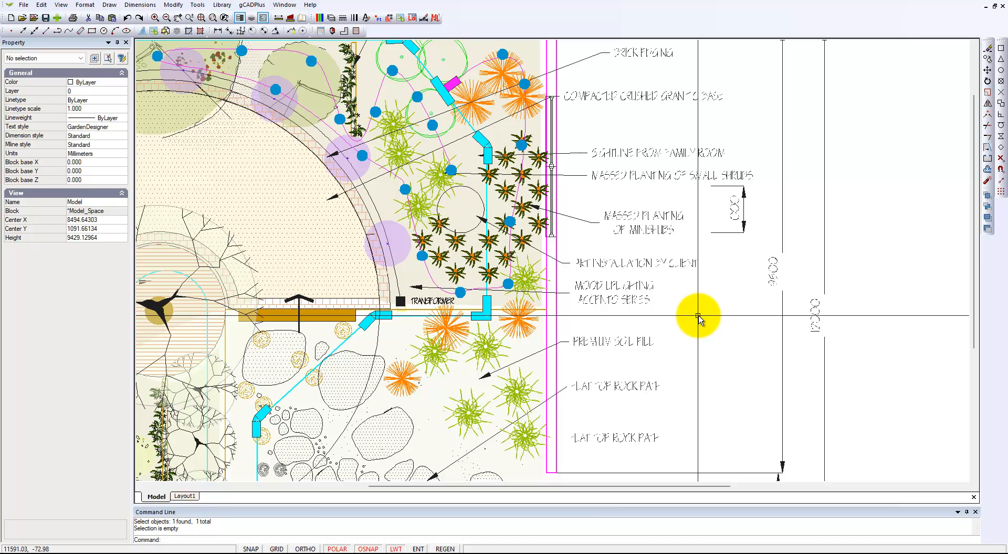
- Turn off the Climber and Accento-5-colour layers in the layer properties
{"action": "scroll", "coordinate": [694, 312], "scroll_direction": "down", "scroll_amount": 3}
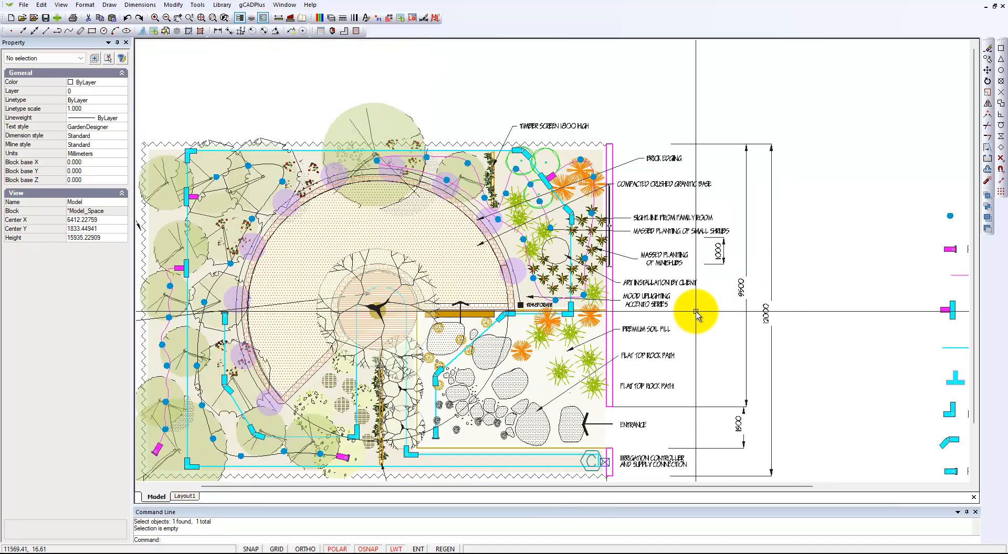
{"action": "mouse_move", "coordinate": [697, 336]}
{"action": "middle_mouse_down"}
{"action": "mouse_move", "coordinate": [697, 308]}
{"action": "mouse_move", "coordinate": [720, 284]}
{"action": "middle_mouse_up"}
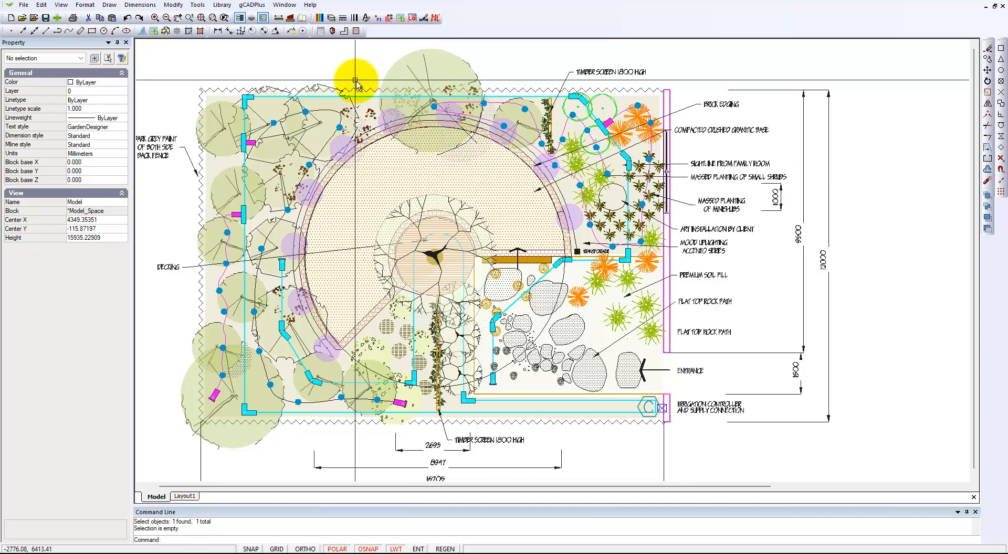
{"action": "left_click", "coordinate": [331, 19]}
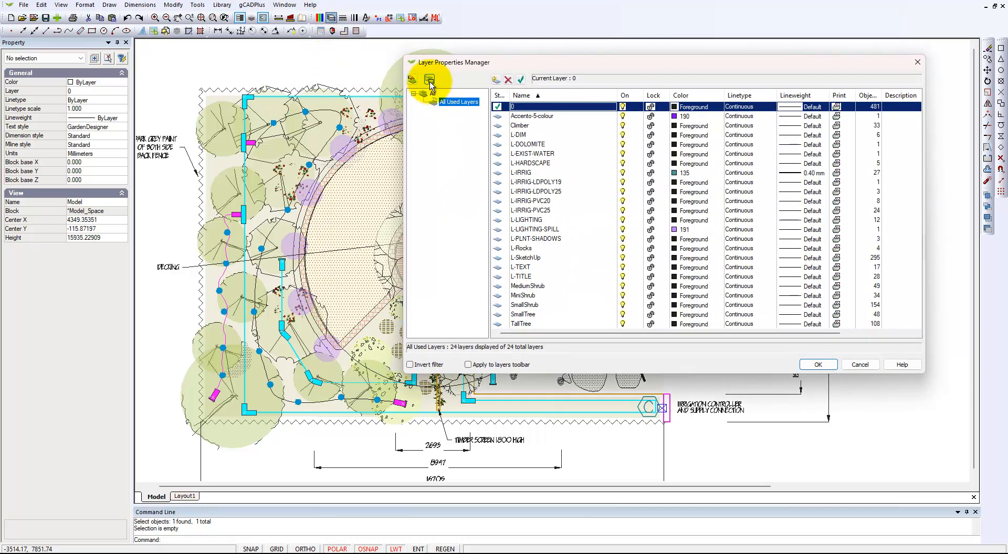
{"action": "left_click", "coordinate": [430, 80]}
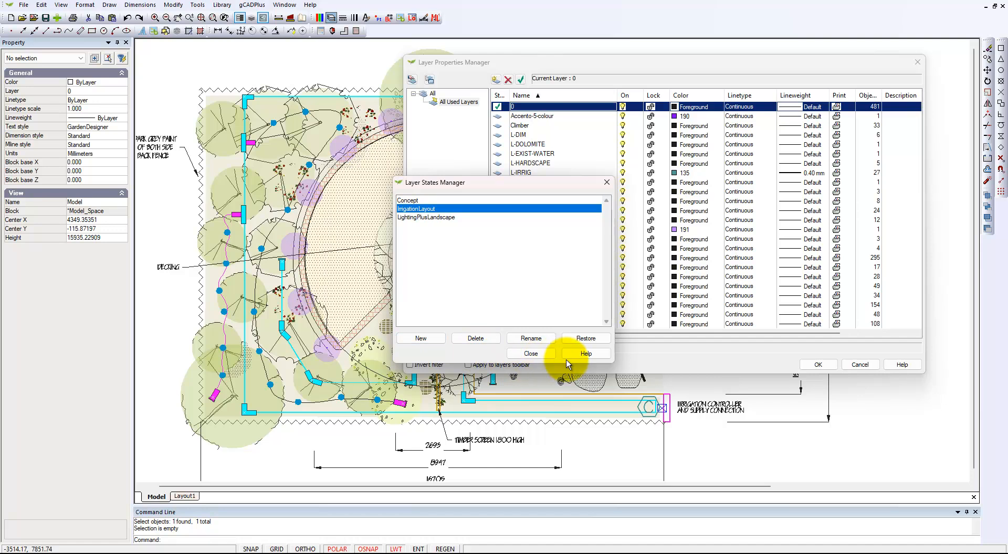
{"action": "left_click", "coordinate": [531, 353]}
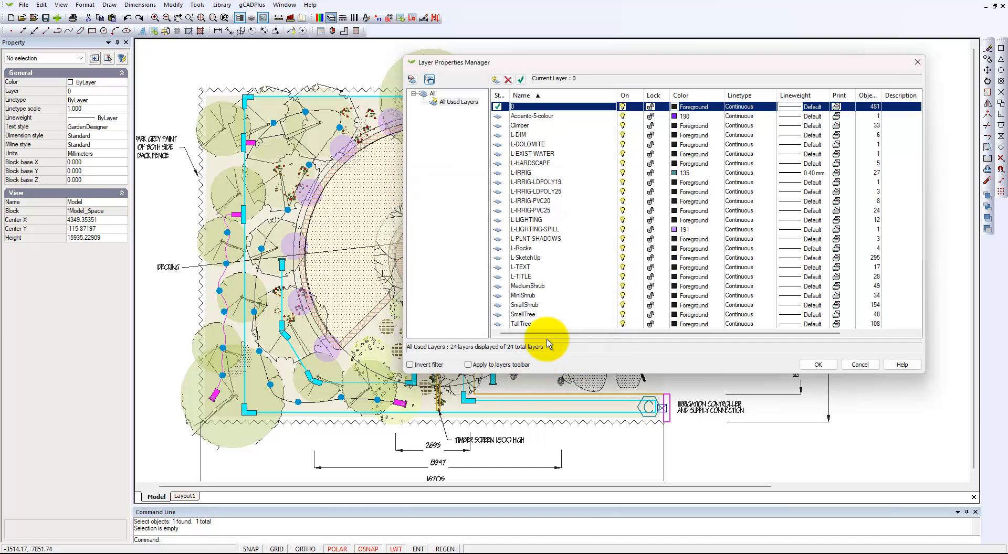
{"action": "left_click", "coordinate": [622, 126]}
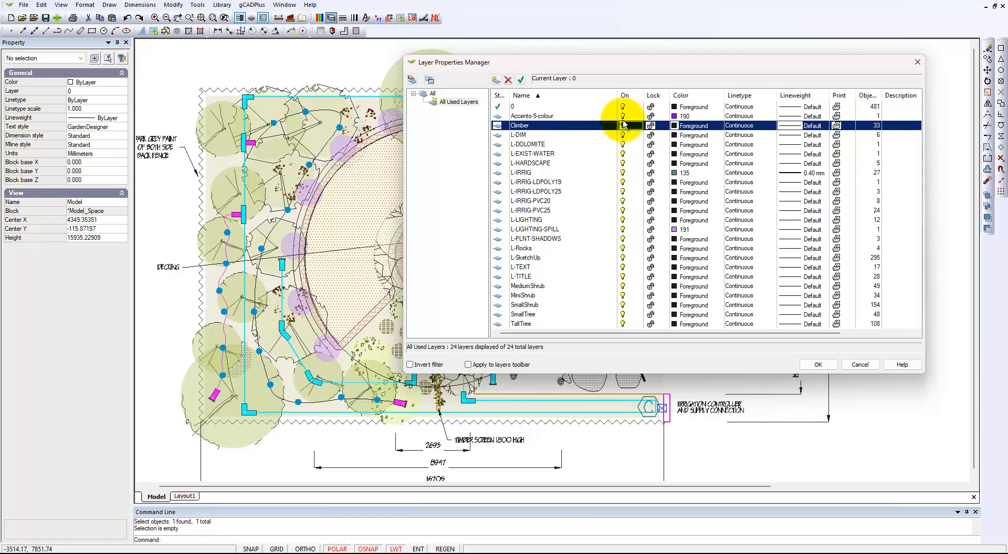
{"action": "left_click", "coordinate": [623, 116]}
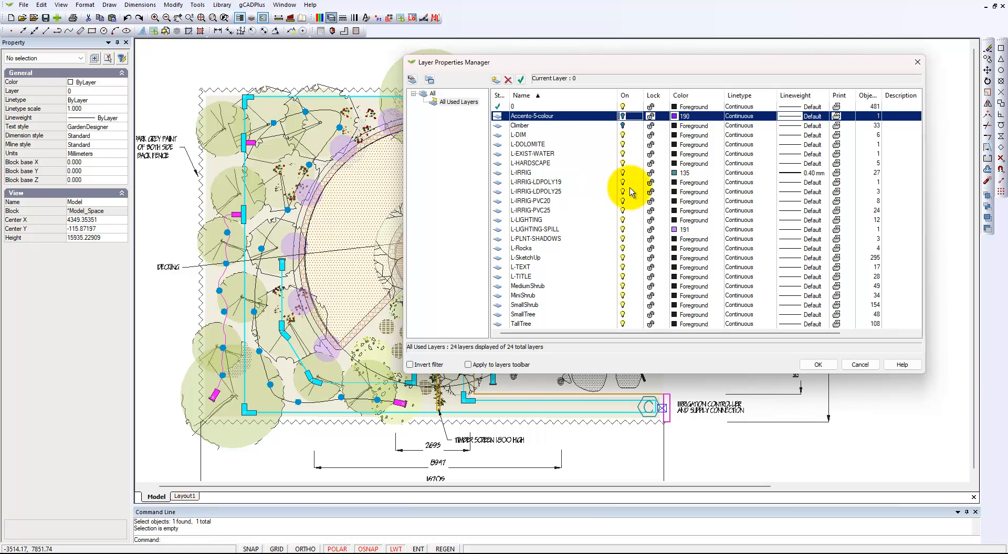
- Turn off the L-IRRIG, L-IRRIG-LDPOLY19, L-IRRIG-LDPOLY25 and L-IRRIG-PVC20 layers
{"action": "left_click", "coordinate": [623, 173]}
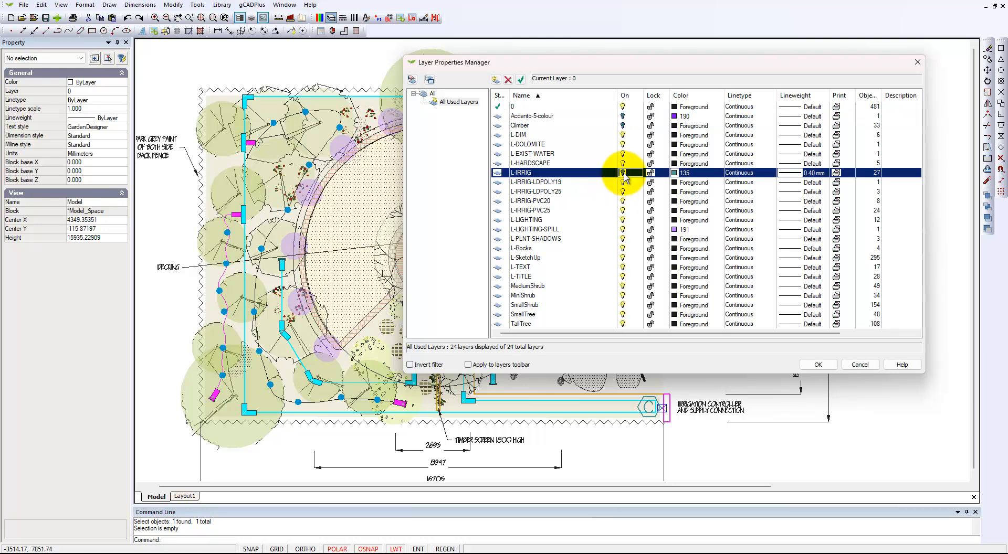
{"action": "left_click", "coordinate": [623, 172]}
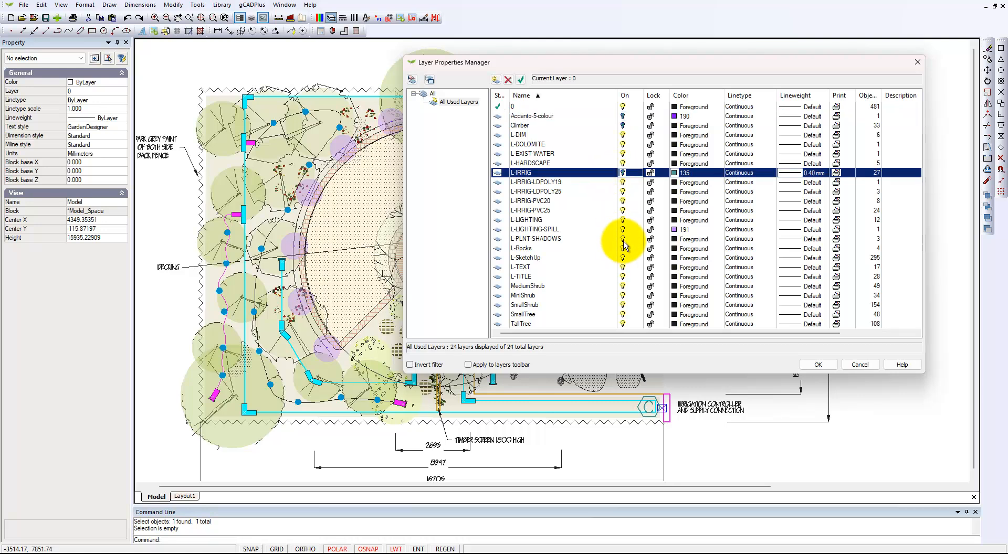
{"action": "left_click", "coordinate": [622, 202], "text": "shift"}
{"action": "left_click", "coordinate": [623, 203]}
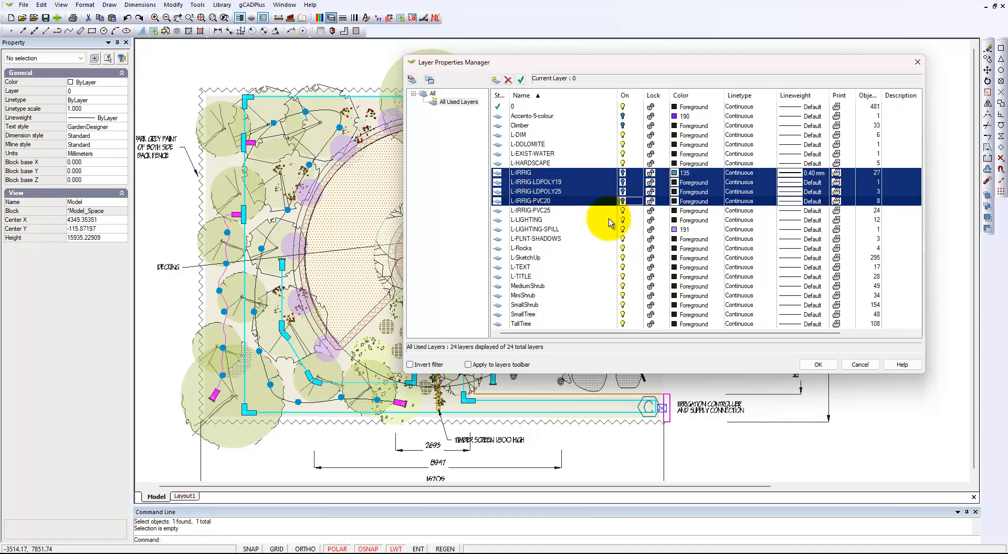
- Turn off the L-LIGHTING, L-LIGHTING-SPILL and L-PLNT-SHADOWS layers
{"action": "left_click", "coordinate": [623, 220]}
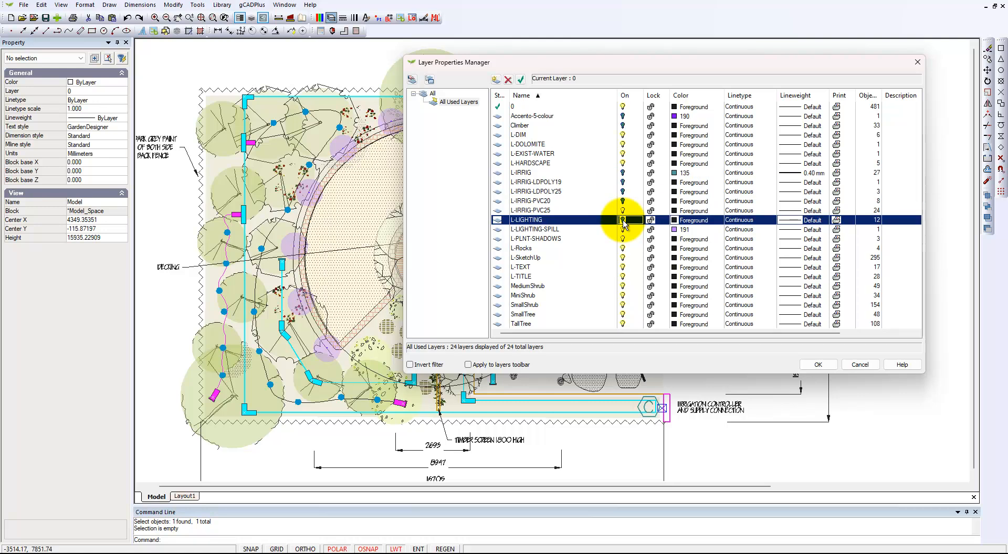
{"action": "left_click", "coordinate": [623, 230]}
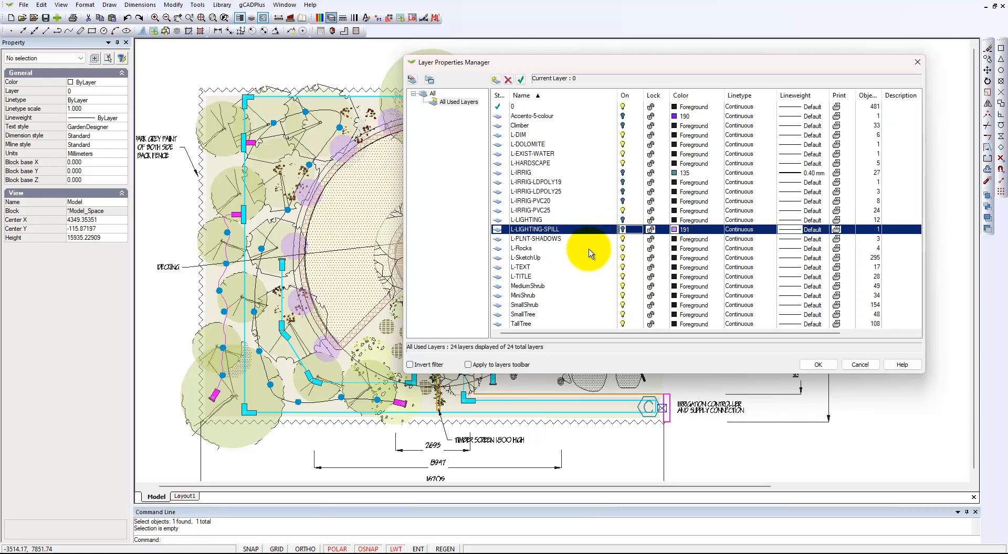
{"action": "left_click", "coordinate": [623, 239]}
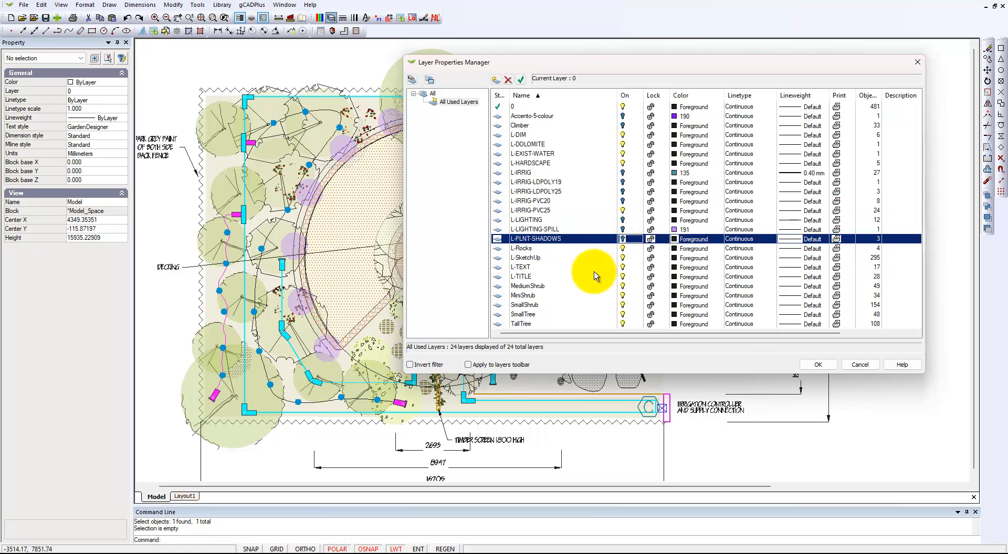
- Turn off the MediumShrub, MiniShrub, SmallShrub, SmallTree and TallTree layers and apply the layer changes
{"action": "scroll", "coordinate": [593, 286], "scroll_direction": "right", "scroll_amount": 1}
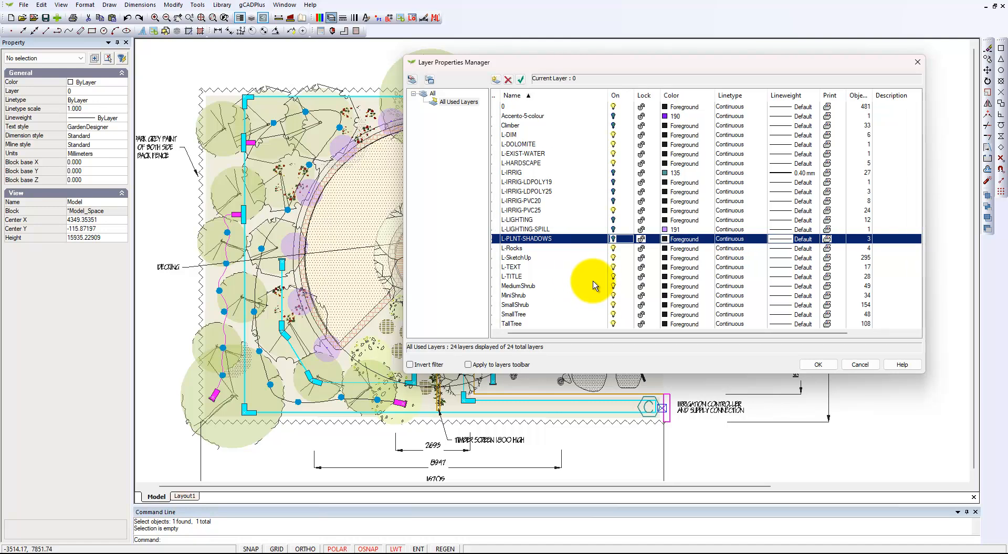
{"action": "scroll", "coordinate": [594, 286], "scroll_direction": "left", "scroll_amount": 1}
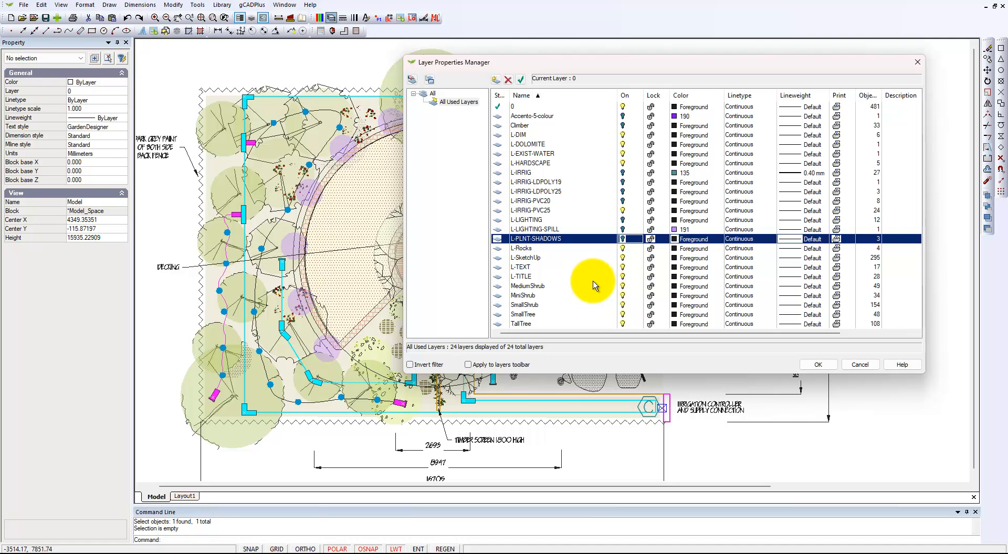
{"action": "left_click", "coordinate": [623, 287]}
{"action": "left_click", "coordinate": [624, 296]}
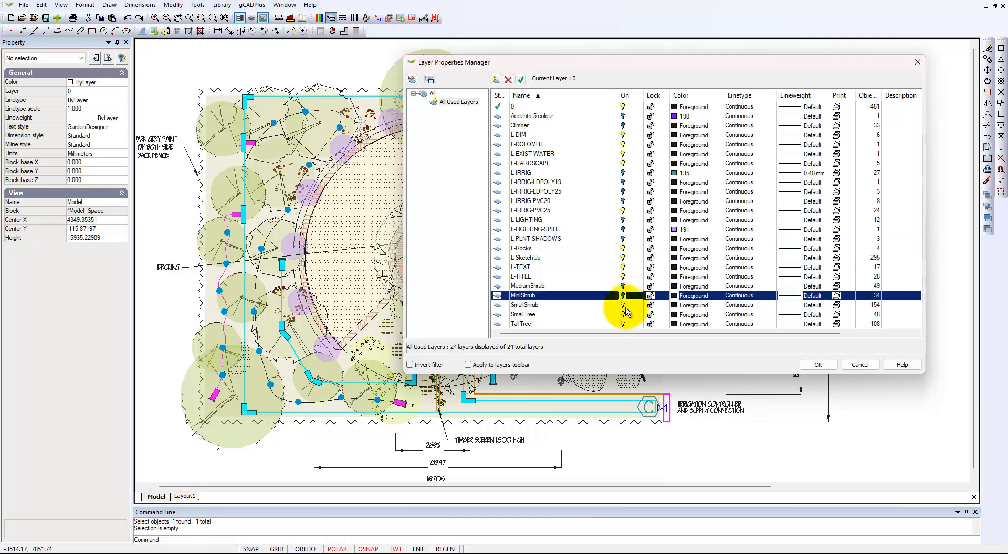
{"action": "left_click", "coordinate": [623, 306]}
{"action": "left_click", "coordinate": [623, 315]}
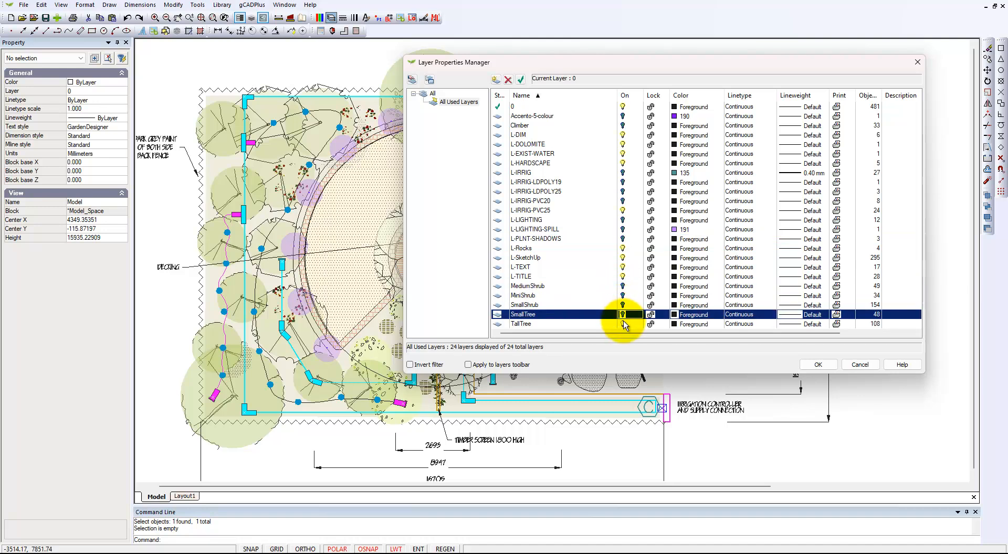
{"action": "left_click", "coordinate": [623, 324]}
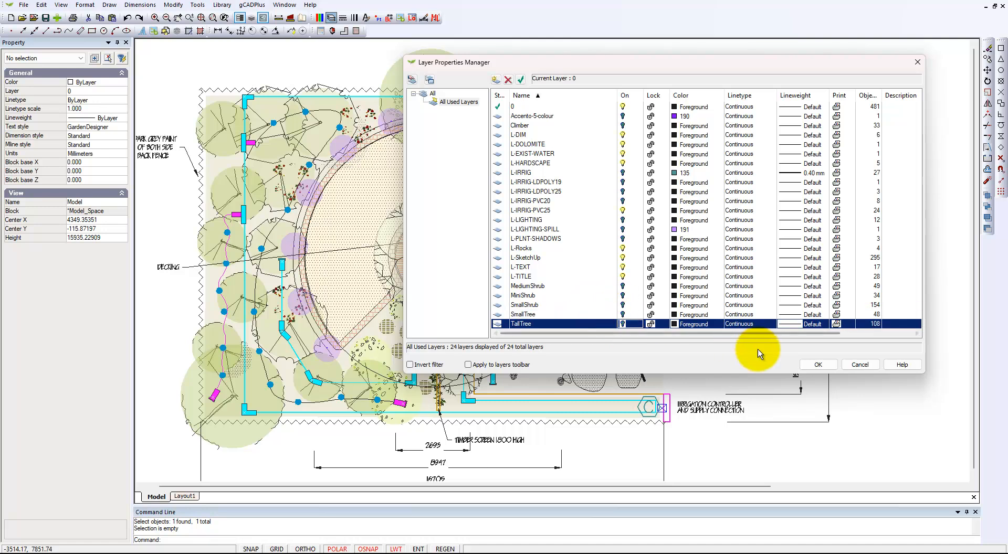
{"action": "left_click", "coordinate": [817, 365]}
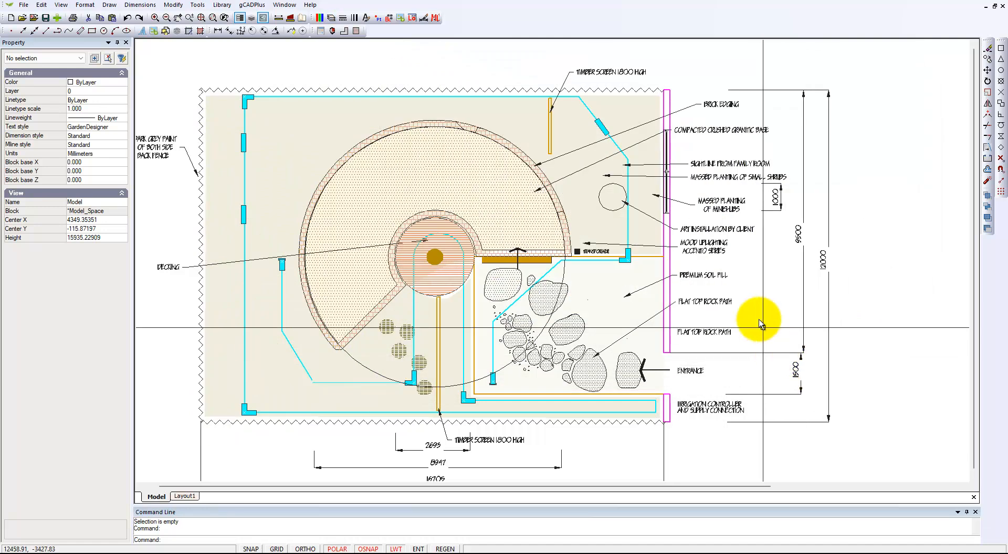
- Identify the layer of the art installation leader note and turn off the L-TEXT layer
{"action": "left_click", "coordinate": [726, 229]}
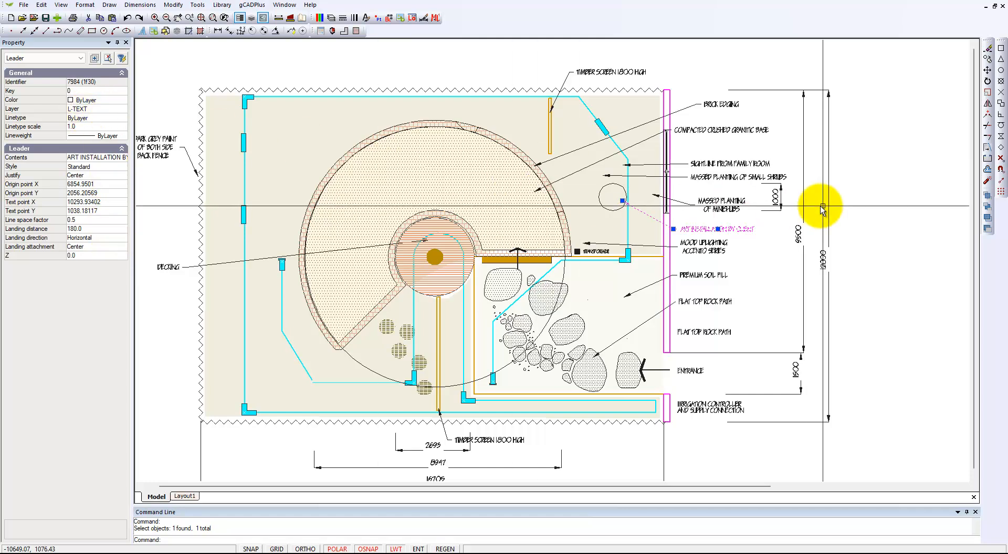
{"action": "key", "text": "Escape"}
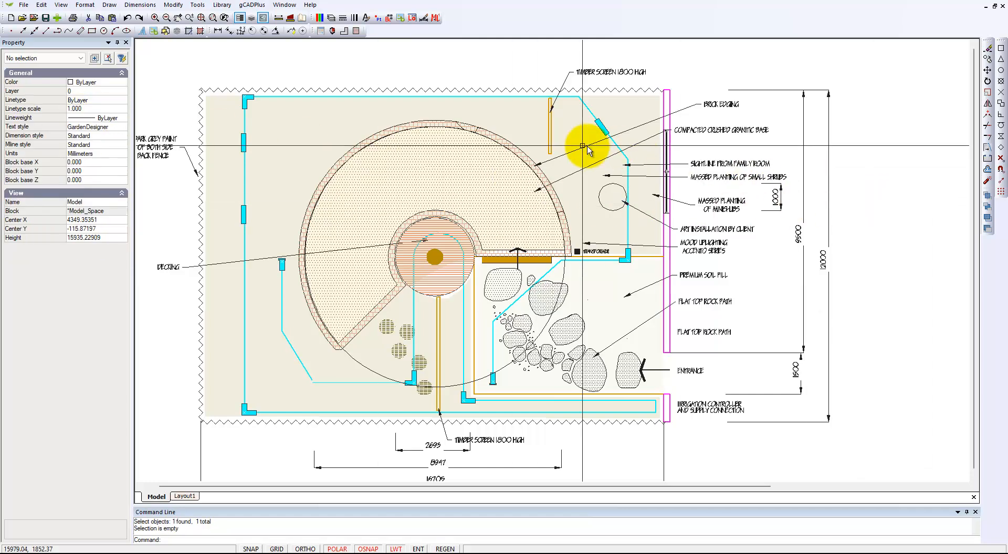
{"action": "left_click", "coordinate": [331, 20]}
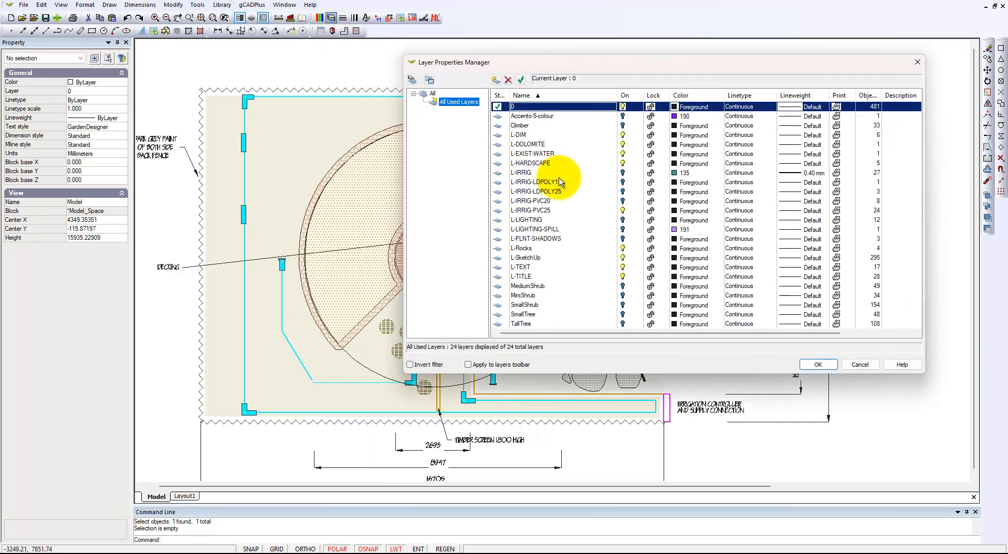
{"action": "left_click", "coordinate": [623, 268]}
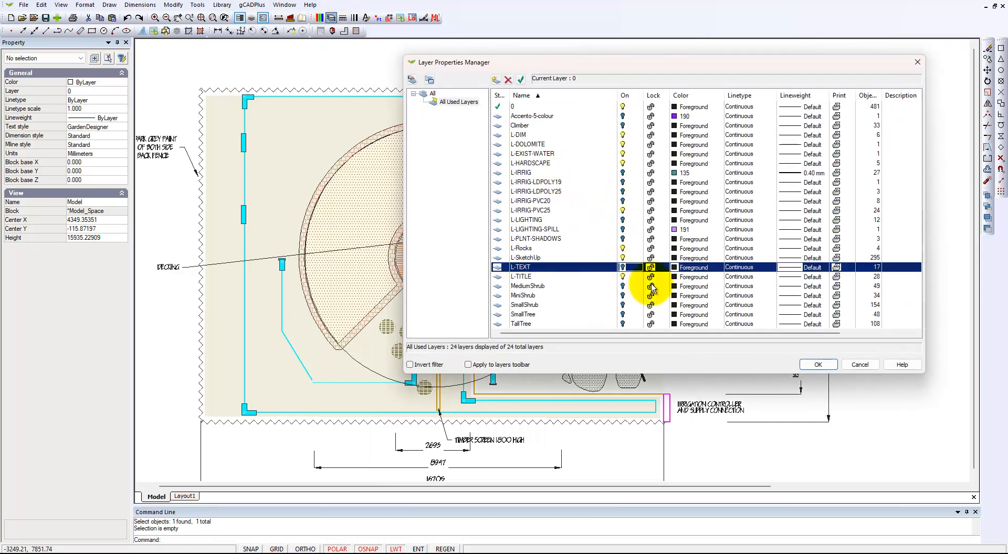
{"action": "left_click", "coordinate": [811, 364]}
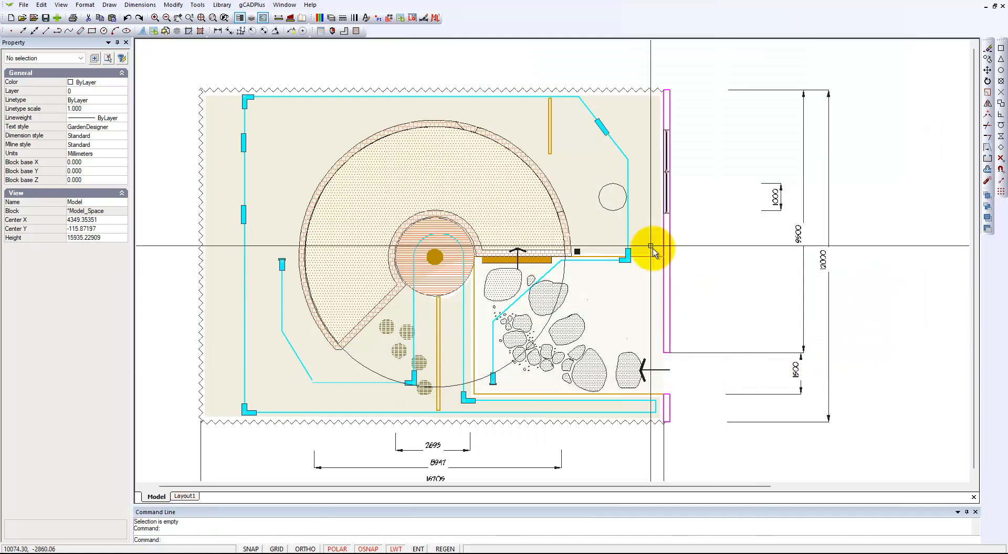
- Identify the layer of the remaining cyan irrigation pipe and turn off the L-IRRIG-PVC25 layer
{"action": "left_click", "coordinate": [548, 274]}
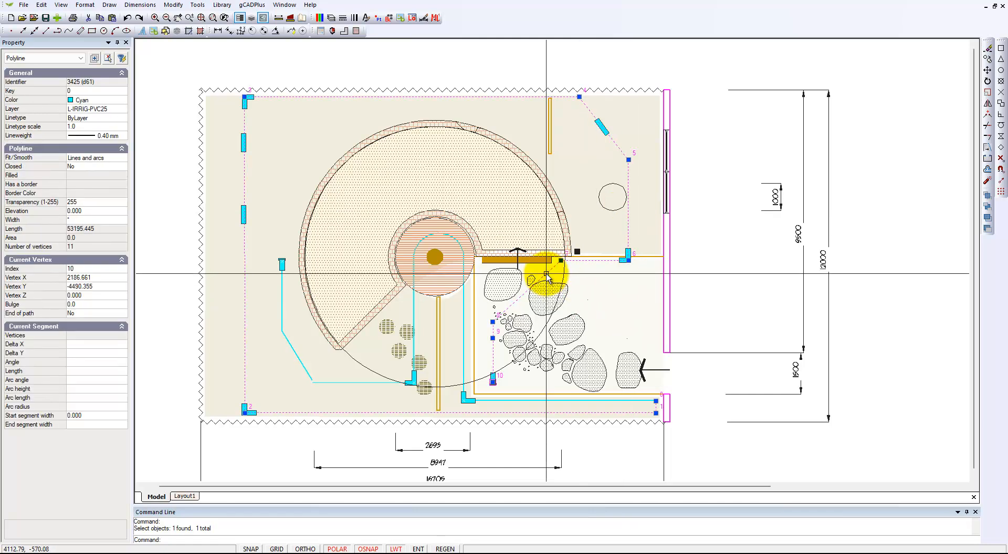
{"action": "key", "text": "Escape"}
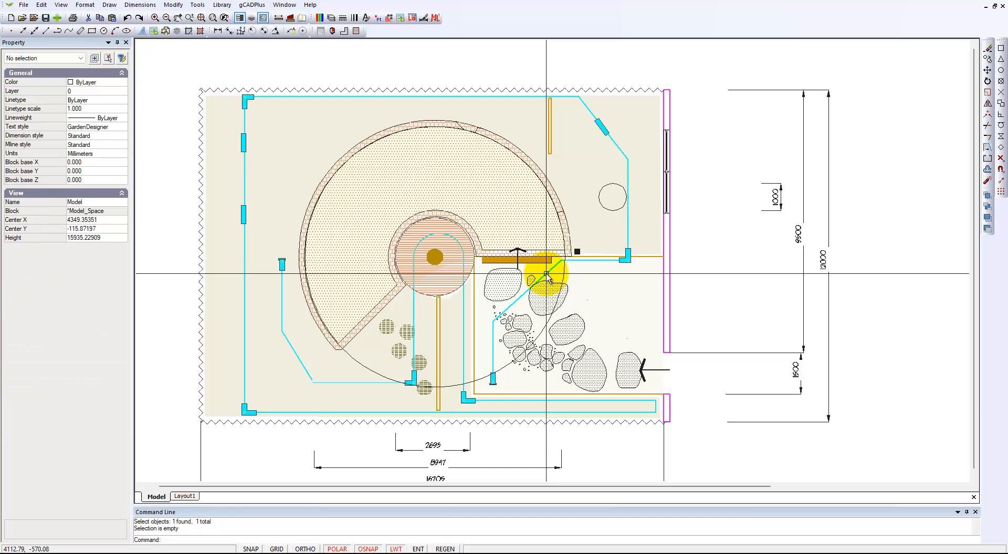
{"action": "left_click", "coordinate": [331, 19]}
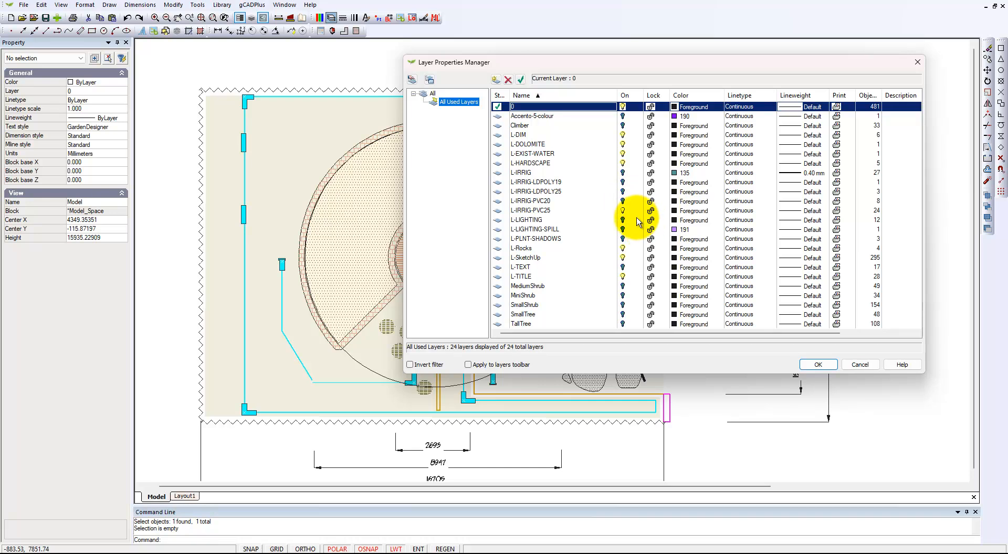
{"action": "left_click", "coordinate": [623, 210]}
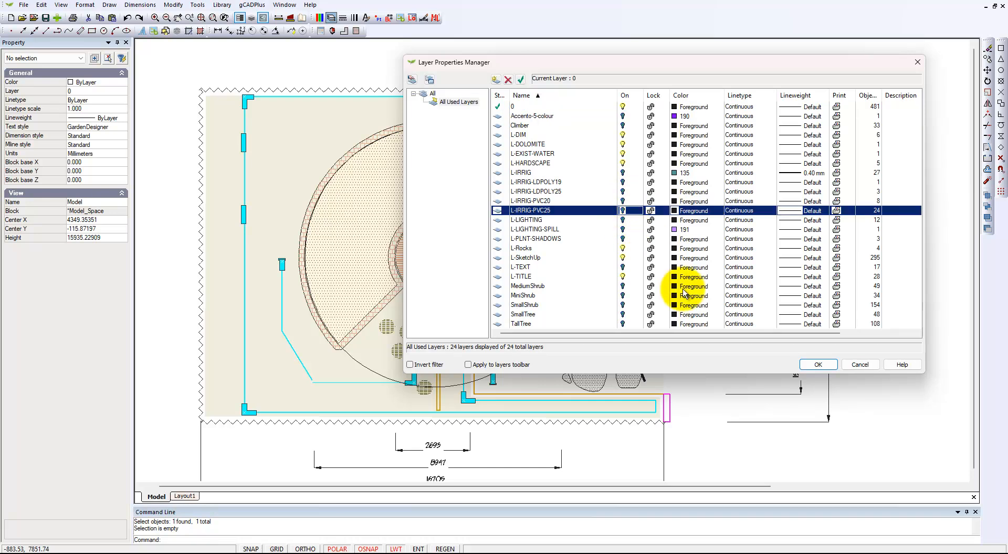
{"action": "left_click", "coordinate": [816, 365]}
{"action": "middle_click_drag", "start_coordinate": [716, 337], "coordinate": [747, 308]}
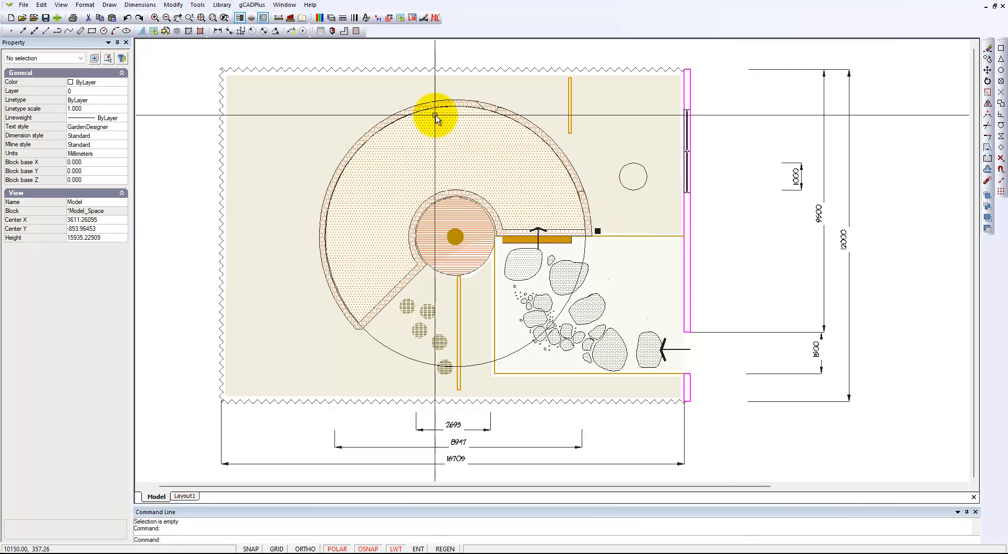
- Save the current layer visibility as a new layer state named Irrigation
{"action": "left_click", "coordinate": [331, 19]}
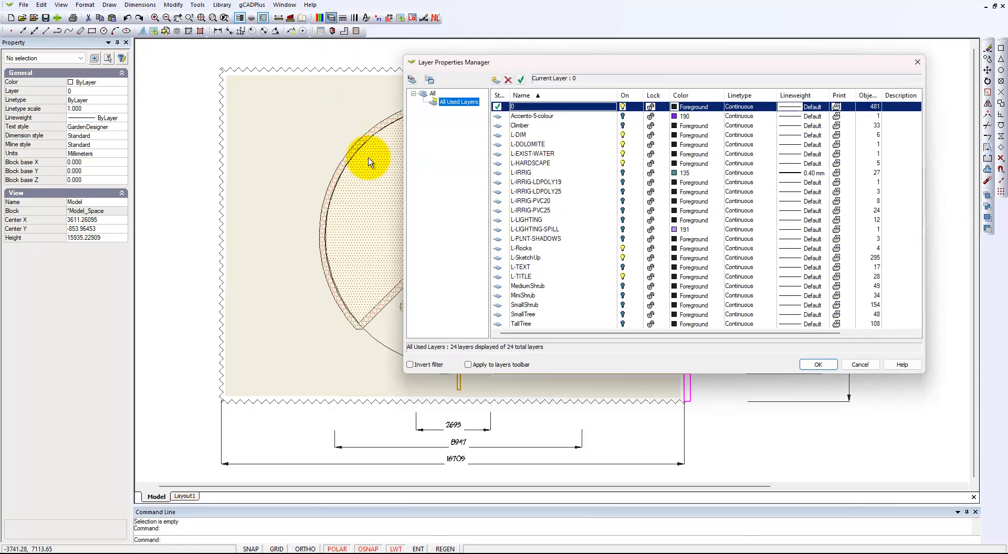
{"action": "left_click", "coordinate": [429, 79]}
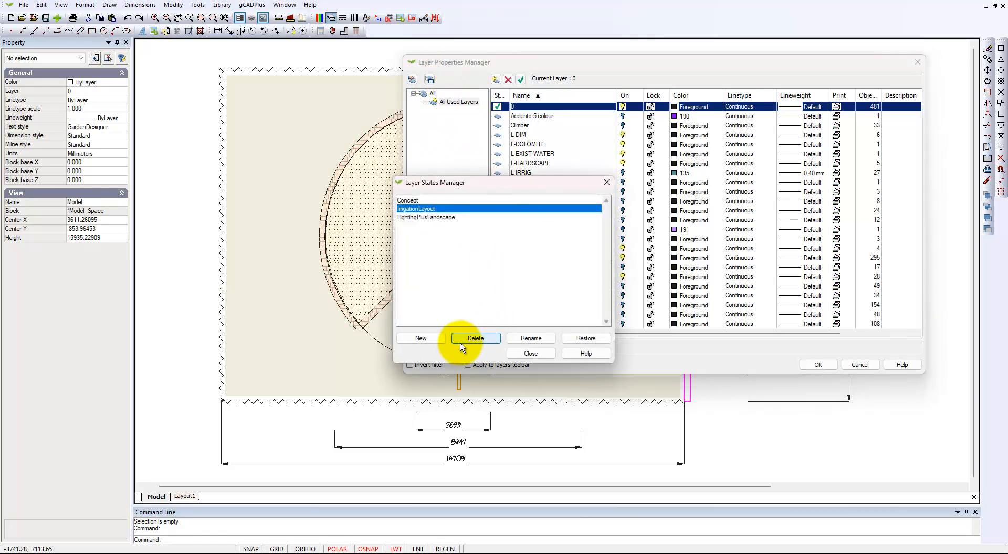
{"action": "left_click", "coordinate": [428, 340]}
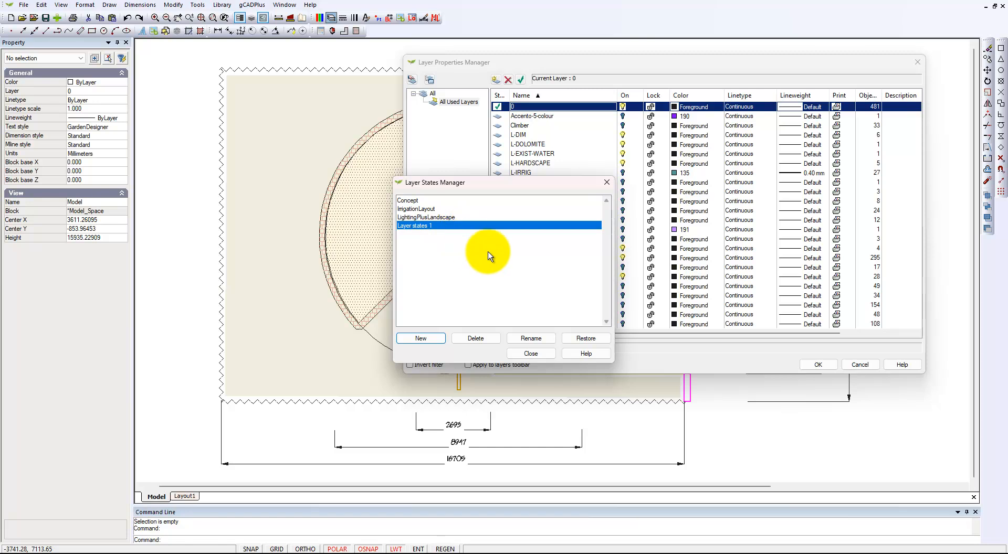
{"action": "left_click", "coordinate": [531, 341]}
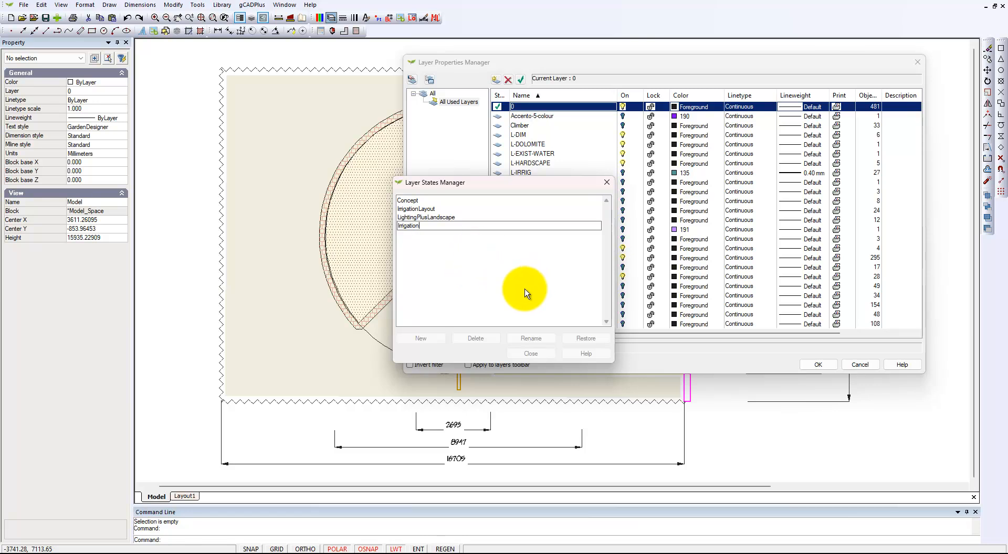
{"action": "key", "text": "Return"}
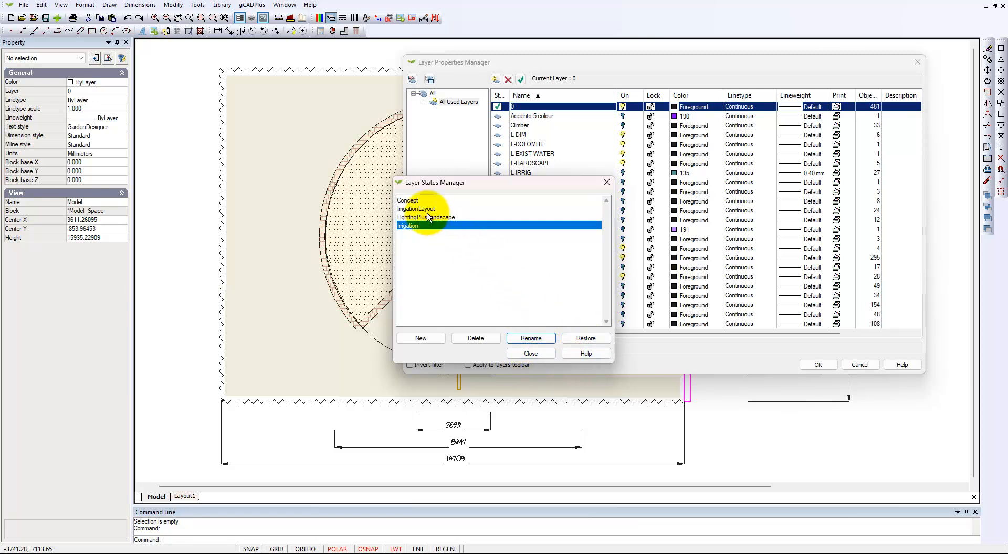
- Restore the Concept layer state and apply it to the plan
{"action": "left_click", "coordinate": [406, 200]}
{"action": "left_click", "coordinate": [576, 341]}
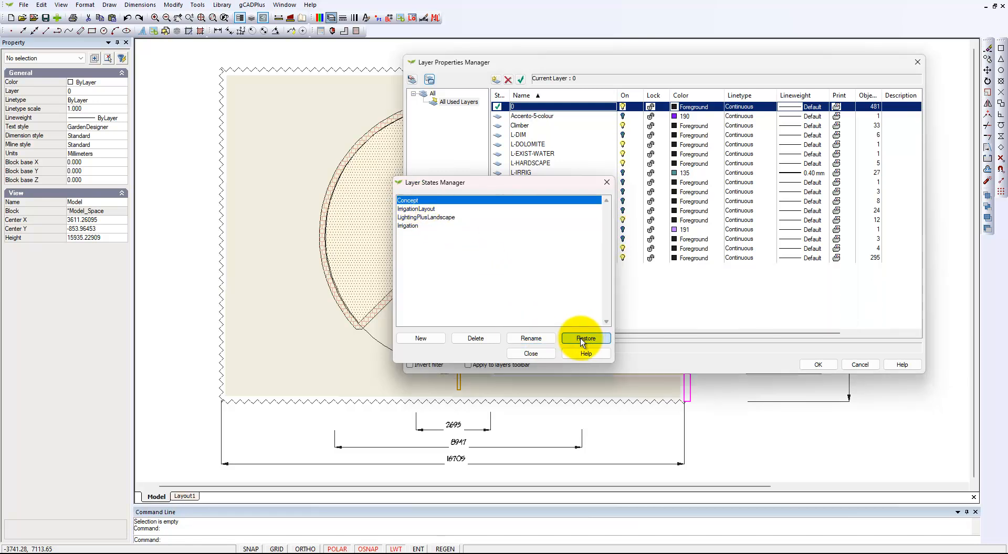
{"action": "left_click", "coordinate": [818, 365]}
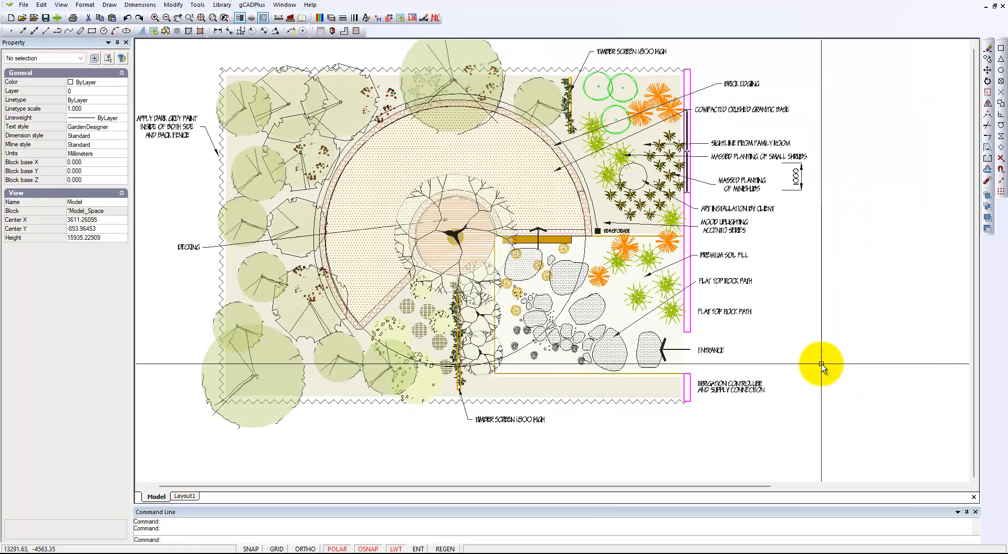
- Restore the Irrigation layer state and apply it to the plan
{"action": "left_click", "coordinate": [331, 17]}
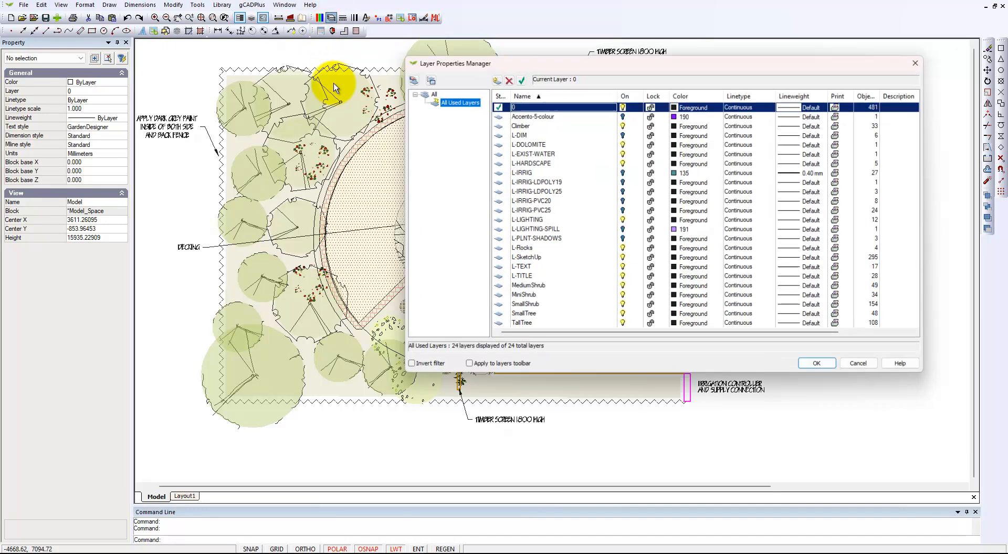
{"action": "left_click", "coordinate": [429, 79]}
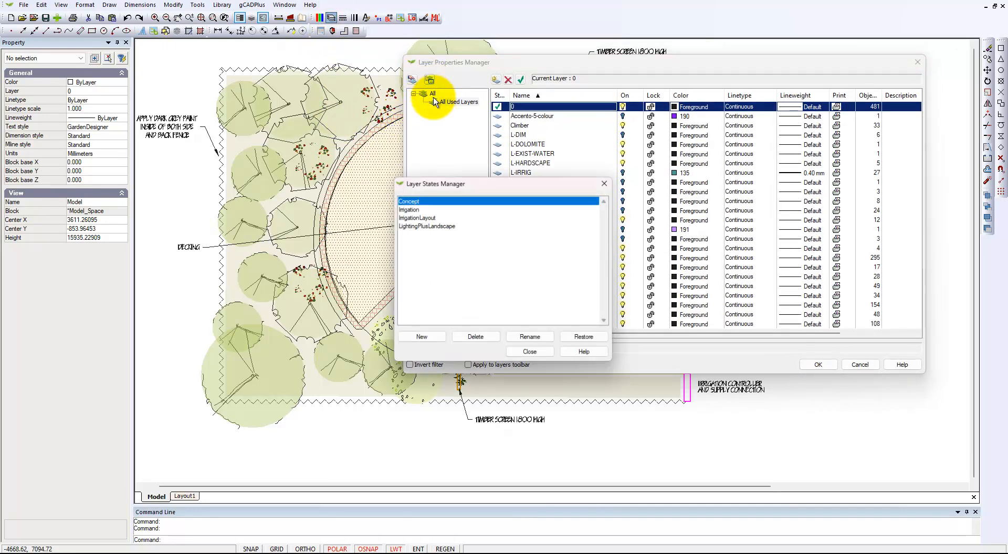
{"action": "left_click", "coordinate": [427, 217]}
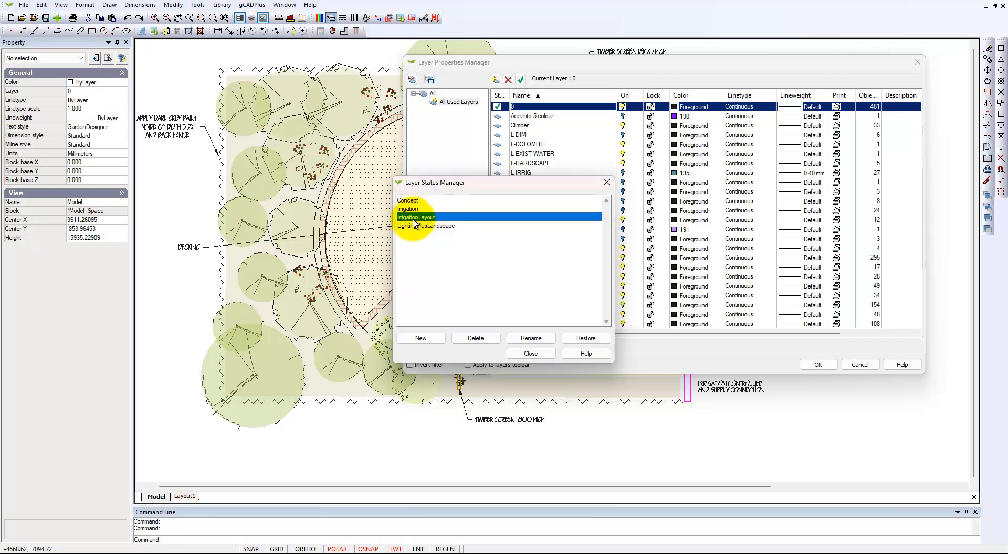
{"action": "left_click", "coordinate": [417, 210]}
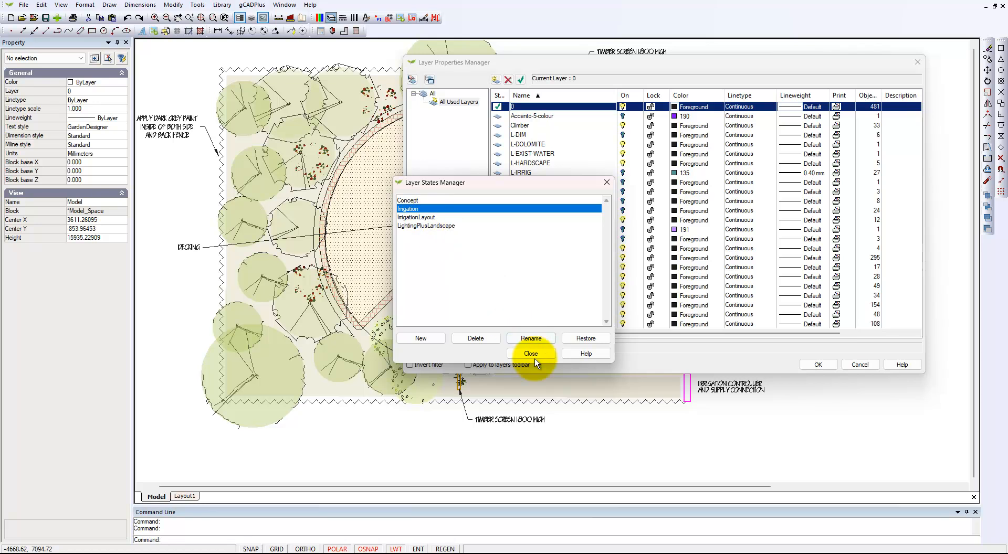
{"action": "left_click", "coordinate": [585, 339]}
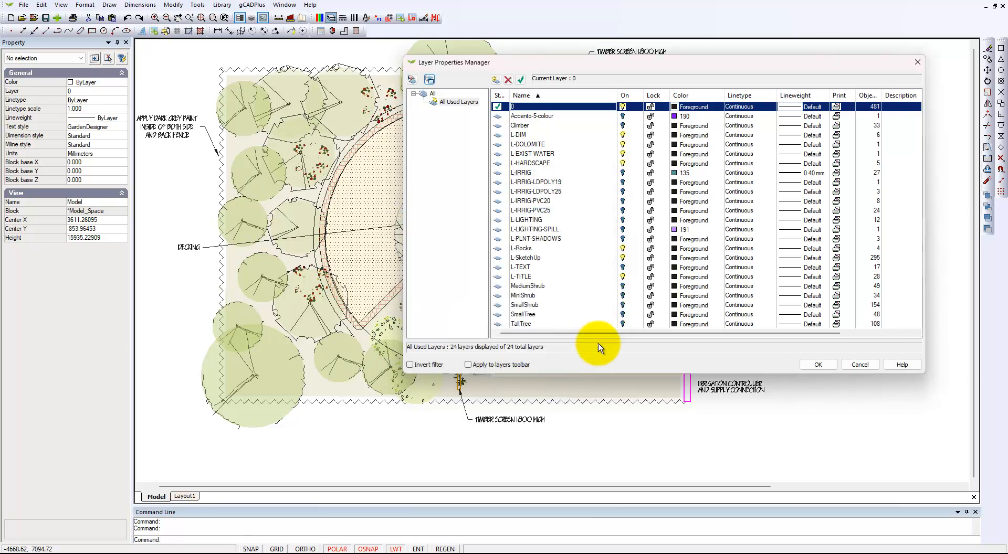
{"action": "left_click", "coordinate": [818, 365]}
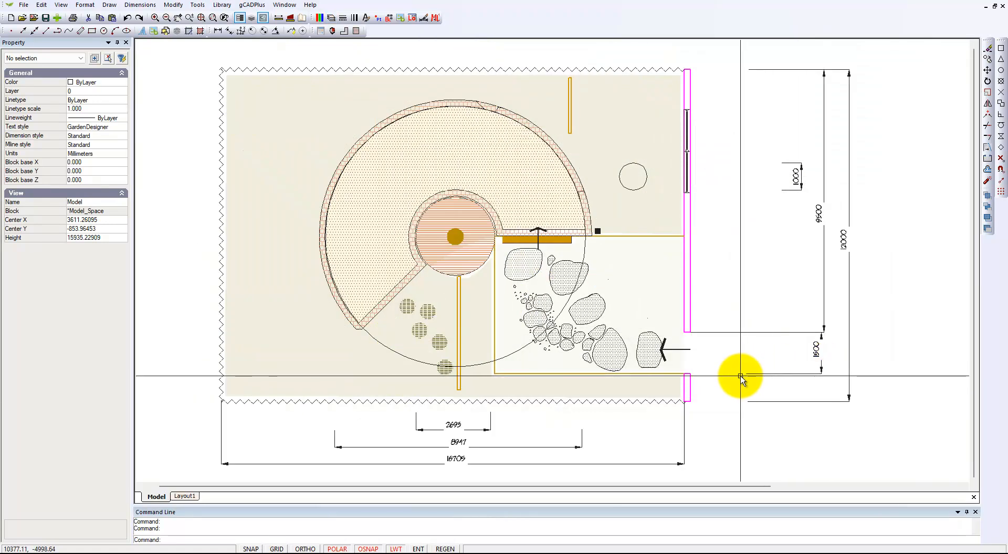
- Shorten the upper extension line of the entrance's 1500 dimension by moving its origin away from the wall, level with the lower one
{"action": "left_click", "coordinate": [722, 334]}
{"action": "left_click", "coordinate": [690, 332]}
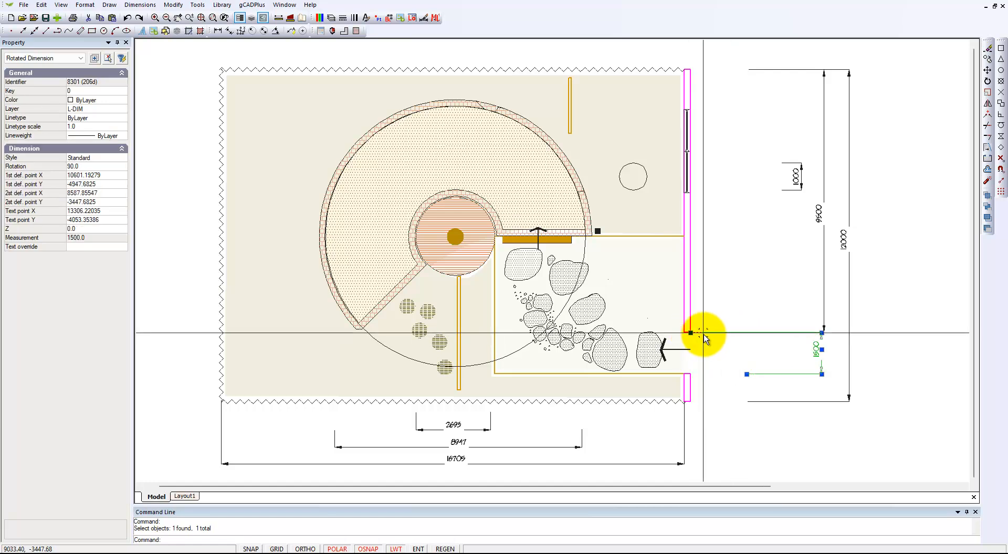
{"action": "left_click", "coordinate": [746, 333]}
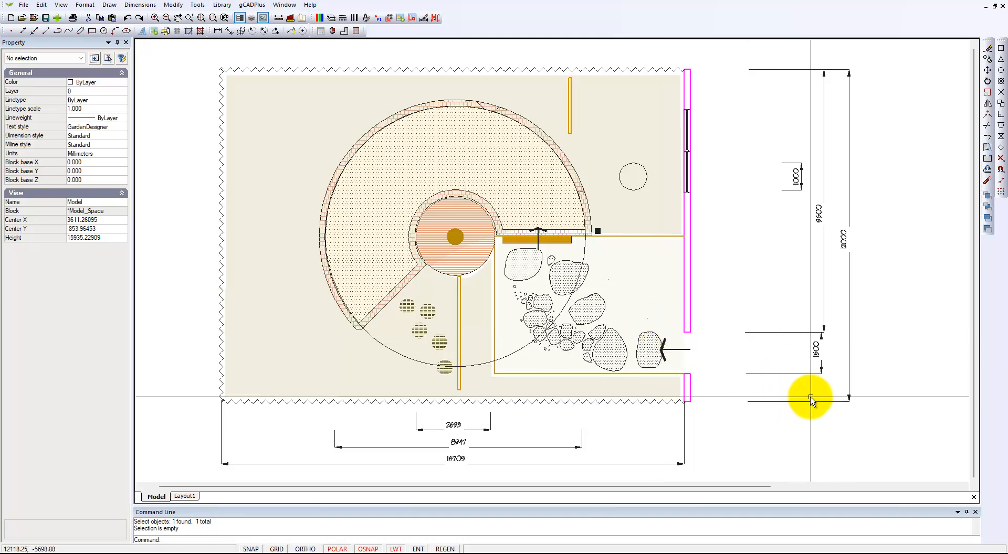
- Move the entrance's 1500 dimension line outward to line up with the dimension line above it, and adjust its text position
{"action": "scroll", "coordinate": [835, 378], "scroll_direction": "up", "scroll_amount": 3}
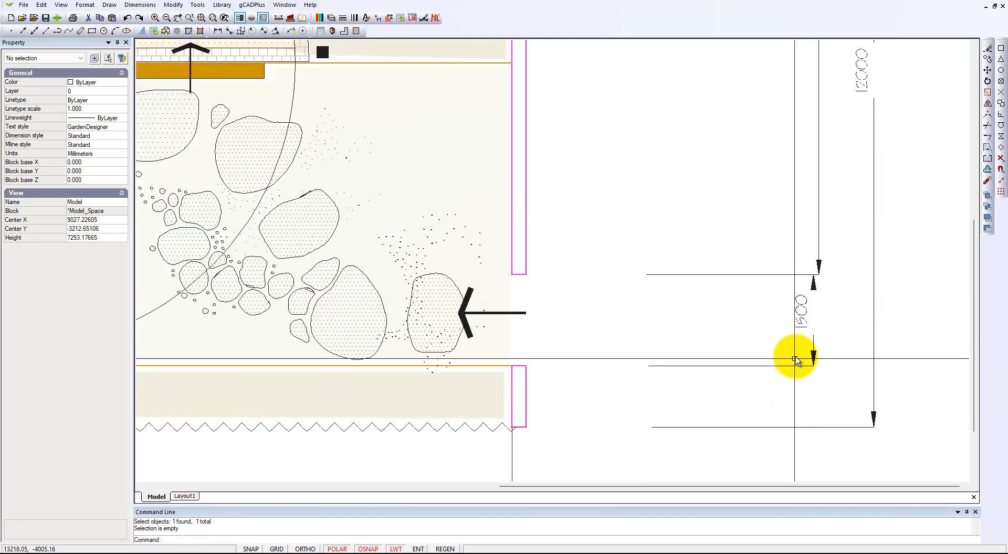
{"action": "left_click", "coordinate": [803, 325]}
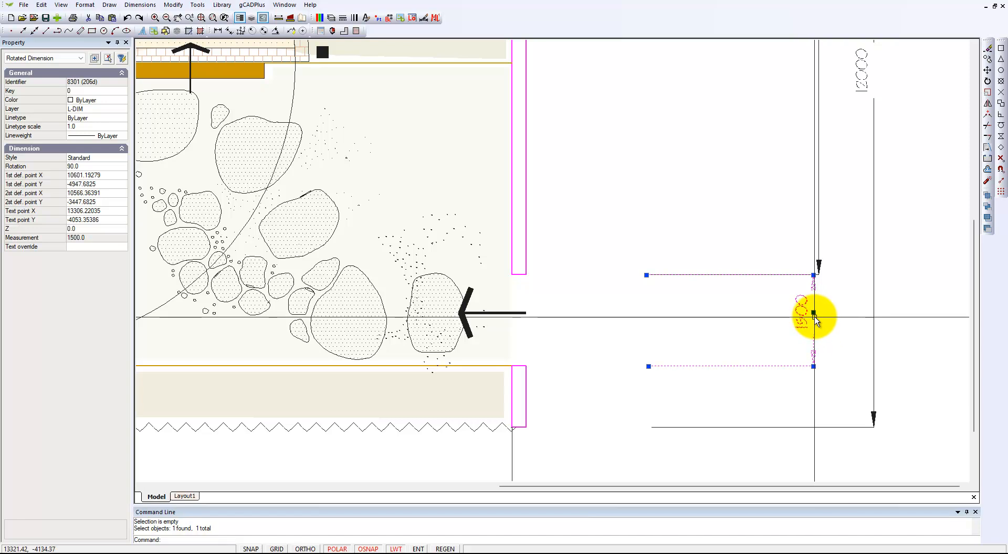
{"action": "left_click", "coordinate": [813, 313]}
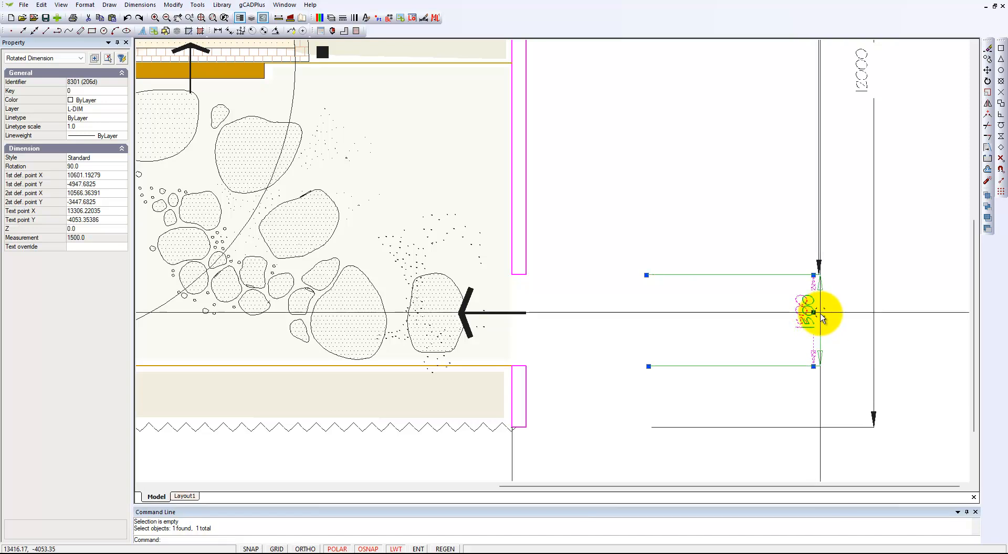
{"action": "left_click", "coordinate": [819, 313]}
{"action": "left_click", "coordinate": [819, 313]}
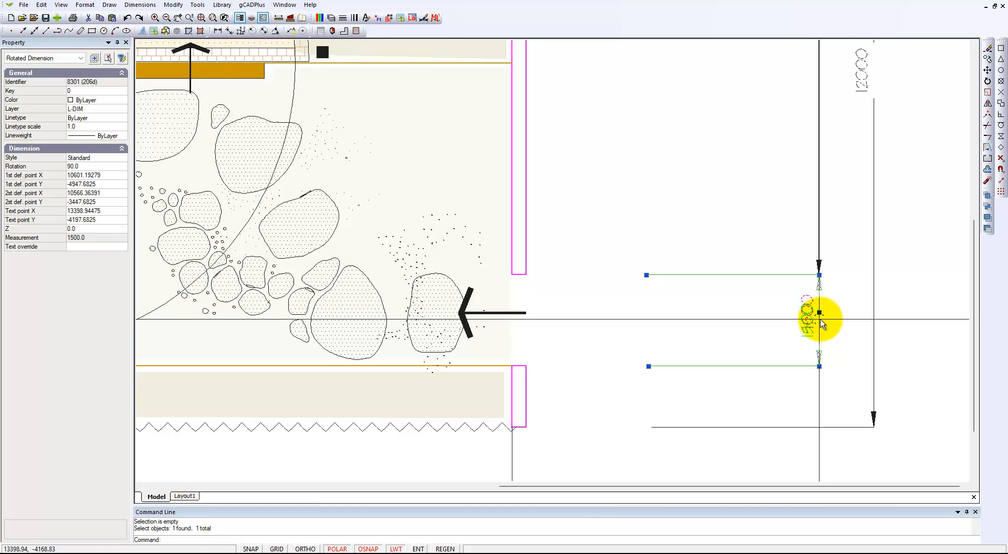
{"action": "left_click", "coordinate": [814, 321]}
{"action": "key", "text": "Escape"}
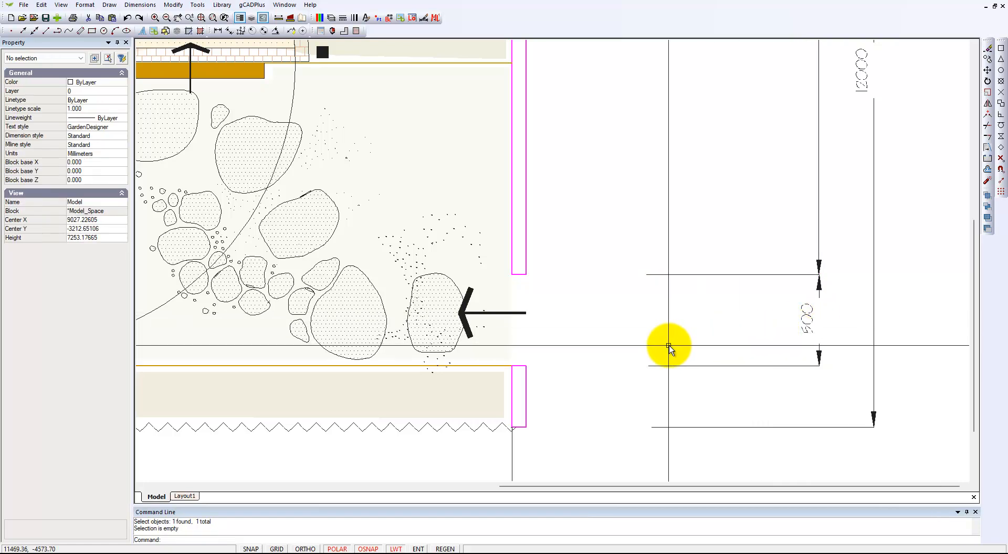